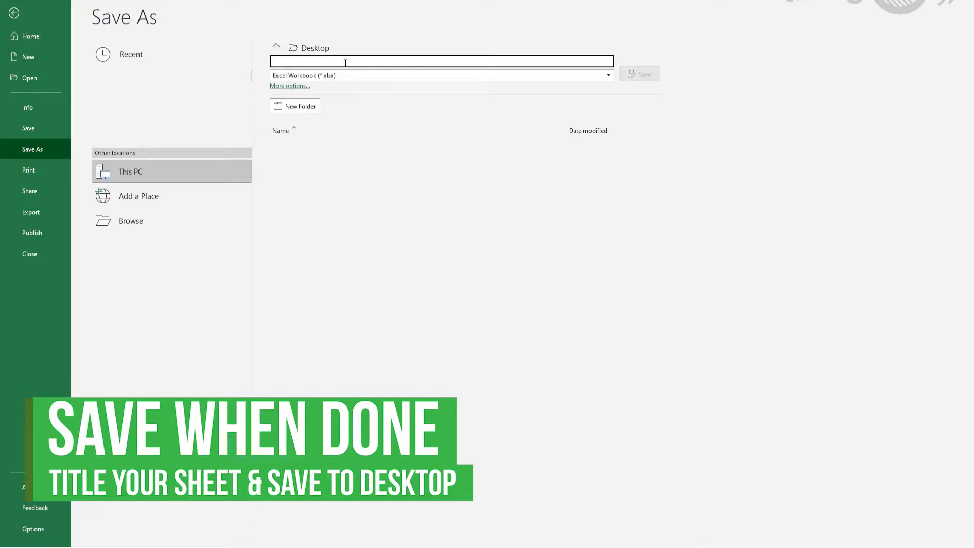
# - Save the workbook to the Desktop as "Test Doc" in CSV UTF-8 (Comma delimited) format
pyautogui.write('Test')
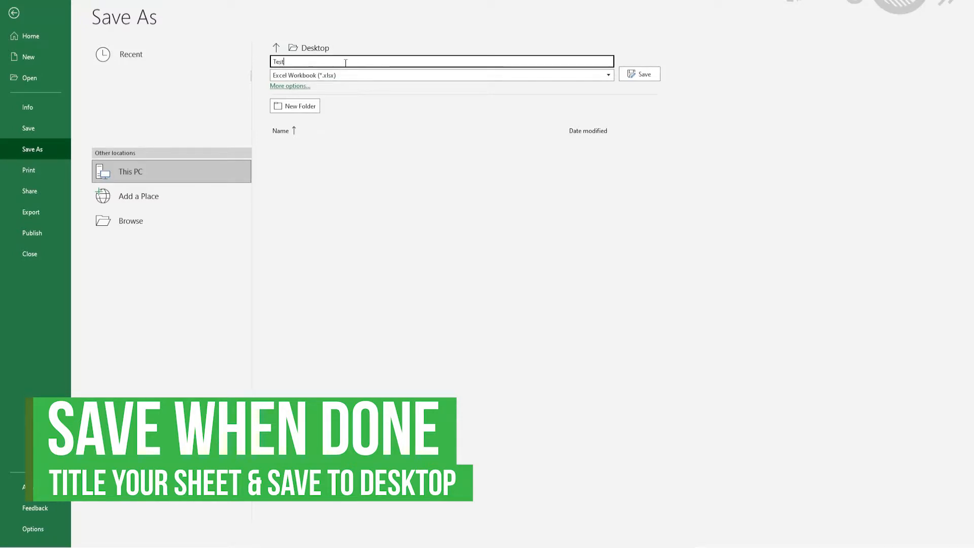
pyautogui.write(' Doc')
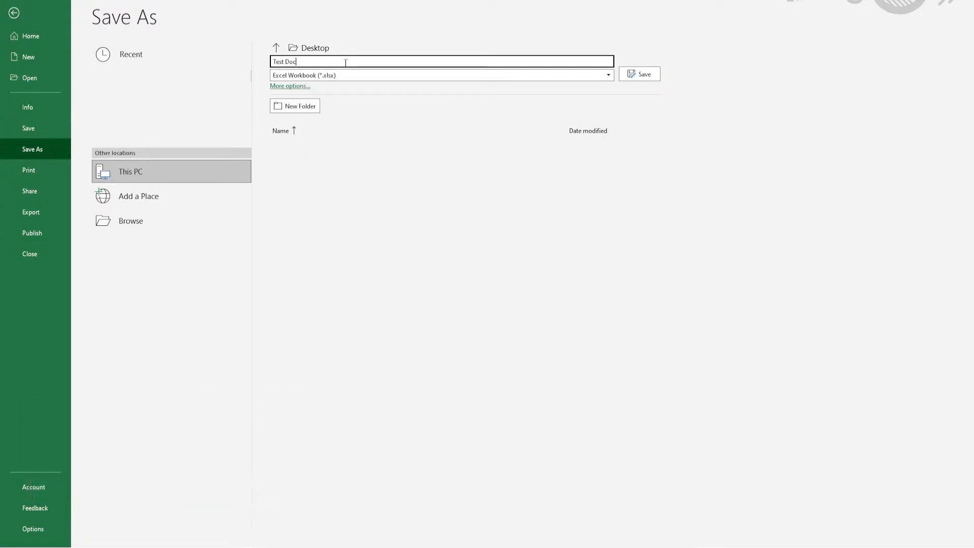
pyautogui.click(367, 76)
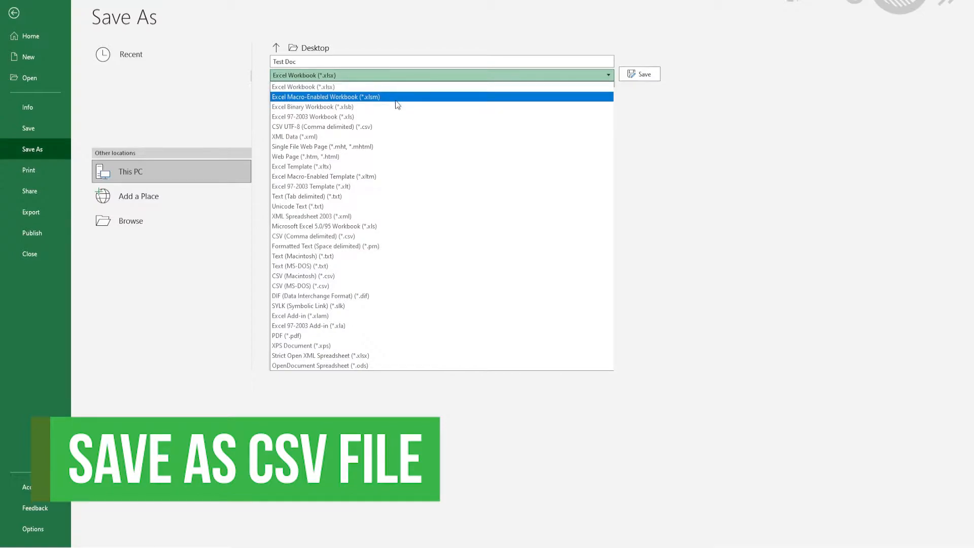
pyautogui.click(401, 127)
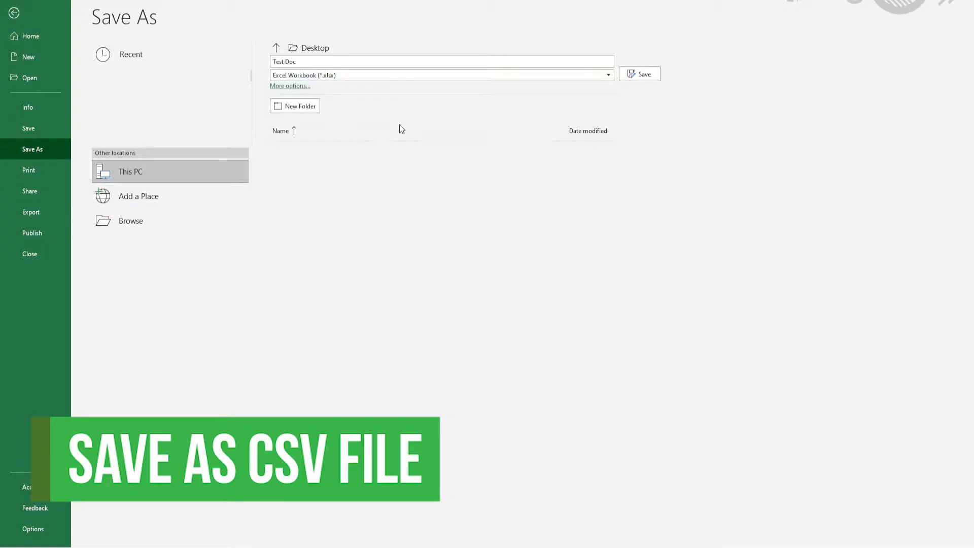
pyautogui.click(634, 74)
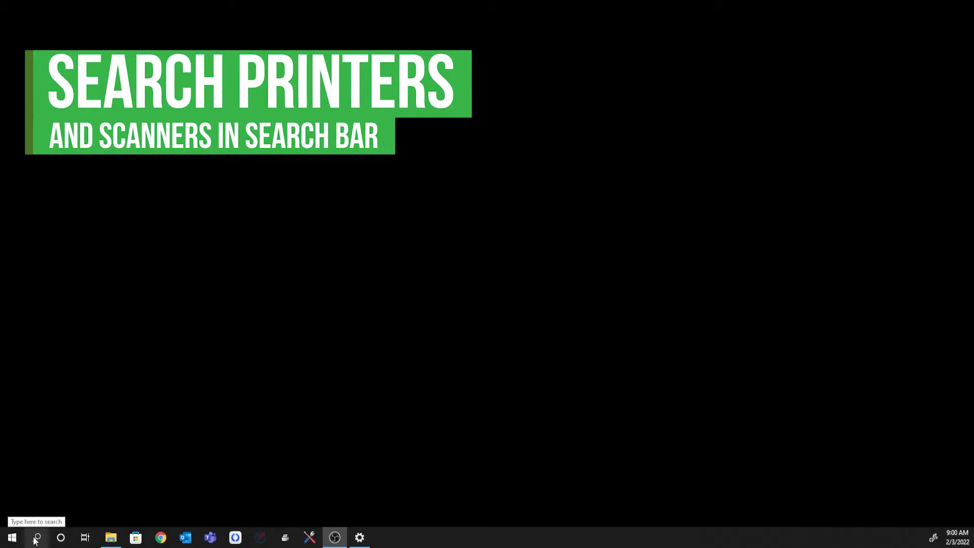
# - Open the printing preferences of the TSC MH640 IP printer from the Windows printers and scanners settings
pyautogui.click(35, 539)
pyautogui.write('prn')
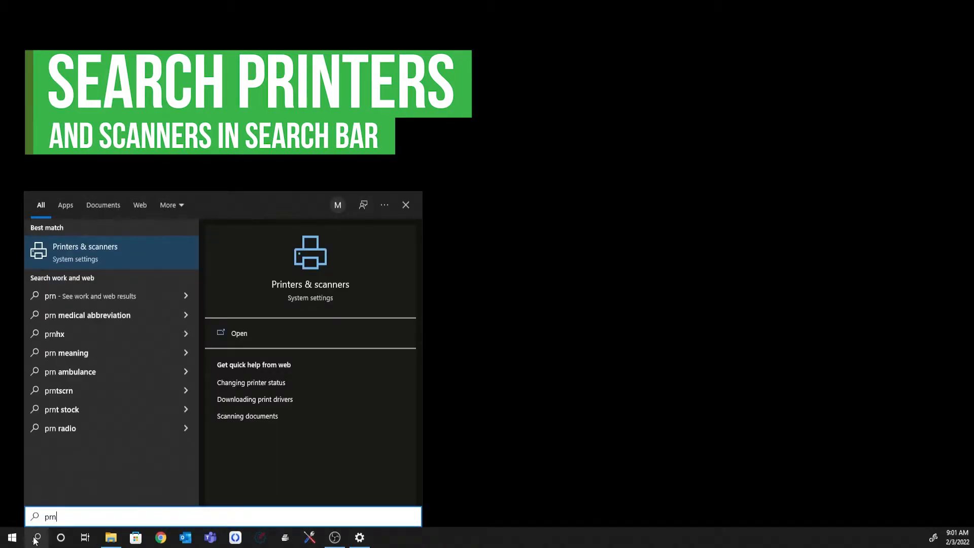
pyautogui.click(121, 245)
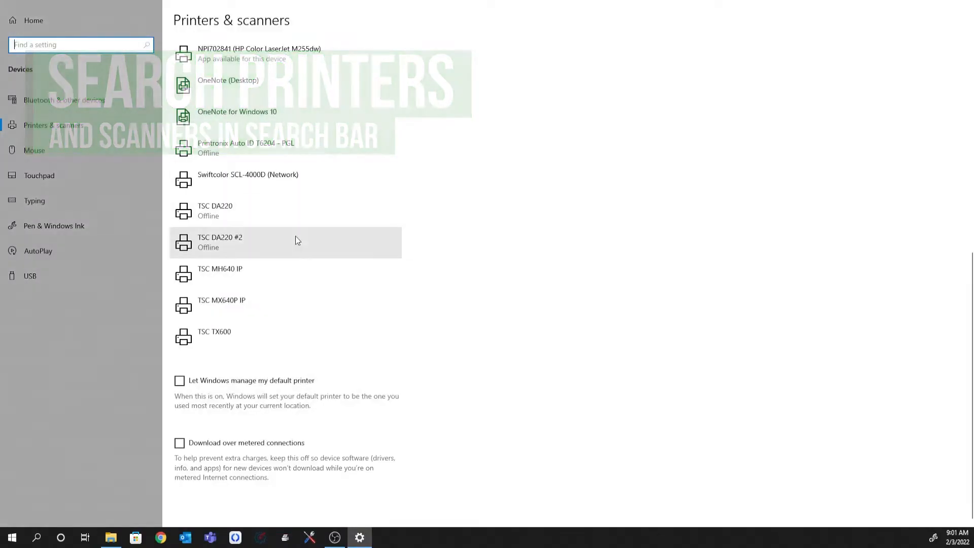
pyautogui.click(294, 271)
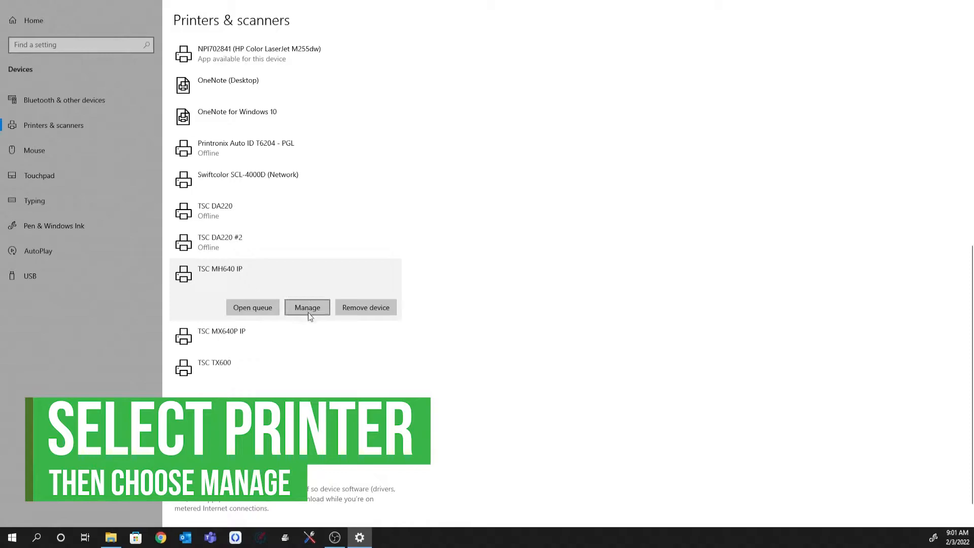
pyautogui.click(308, 308)
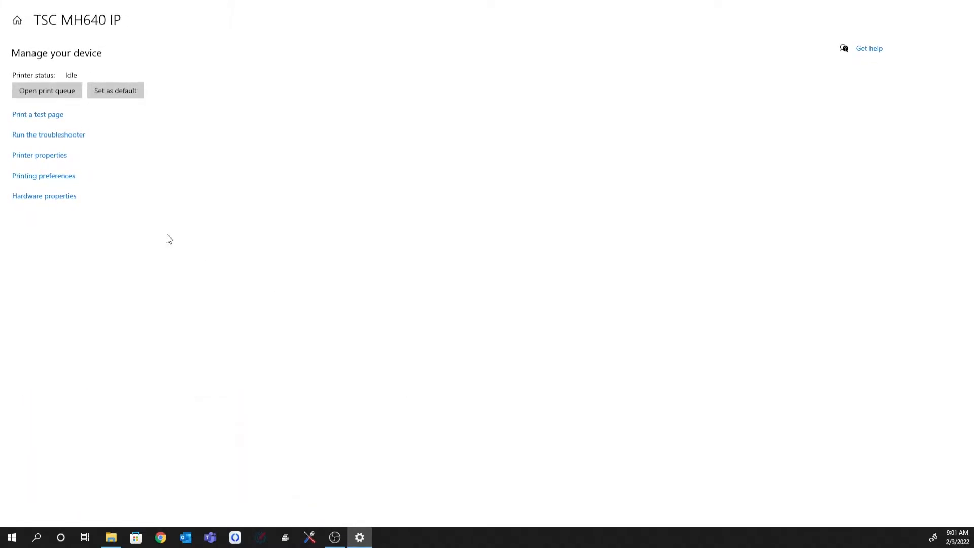
pyautogui.click(62, 181)
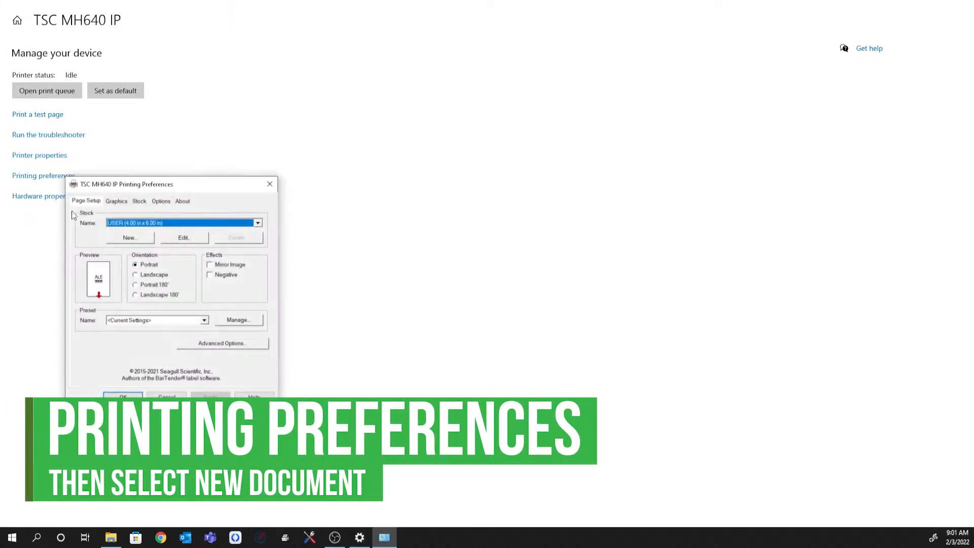
# - Create a new die-cut label stock named "Test" with a label height of 4 in
pyautogui.click(125, 237)
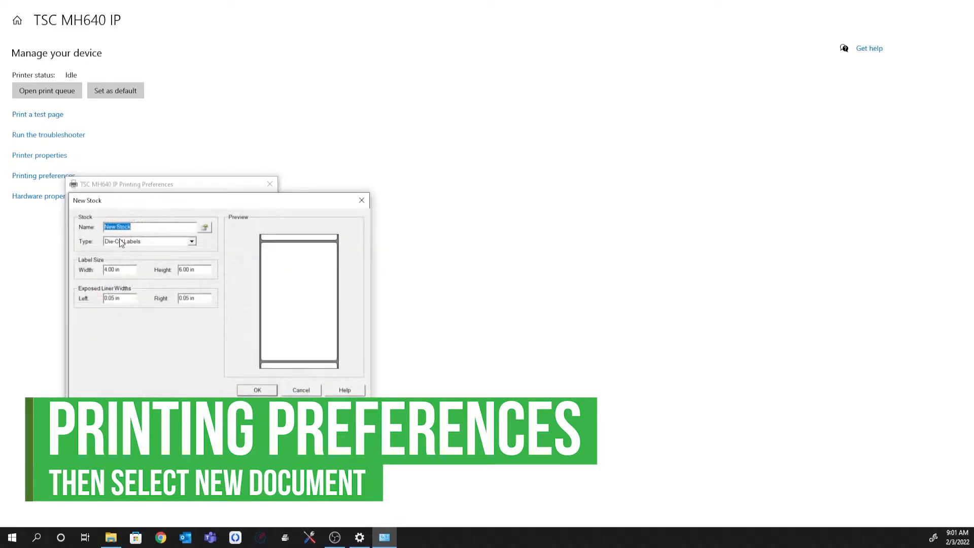
pyautogui.write('Test')
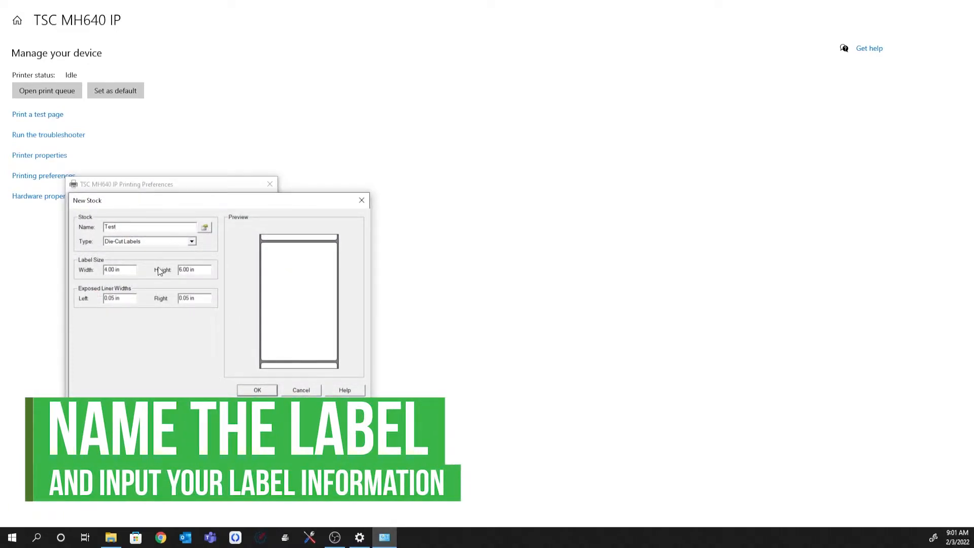
pyautogui.moveTo(209, 269); pyautogui.dragTo(101, 271)
pyautogui.write('4')
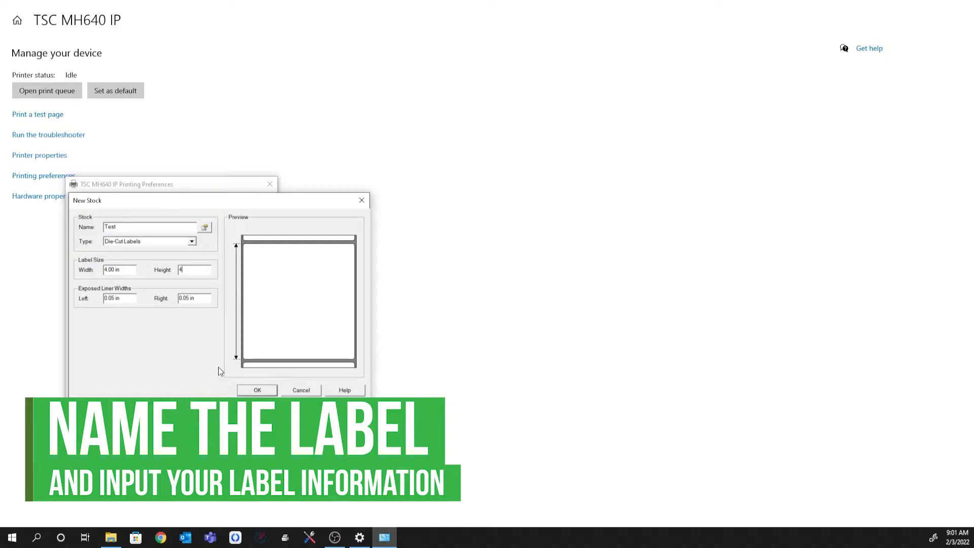
pyautogui.click(253, 391)
# - Set the printer's dithering to None and its media type to Labels With Gaps with a gap height of .1 in
pyautogui.click(117, 202)
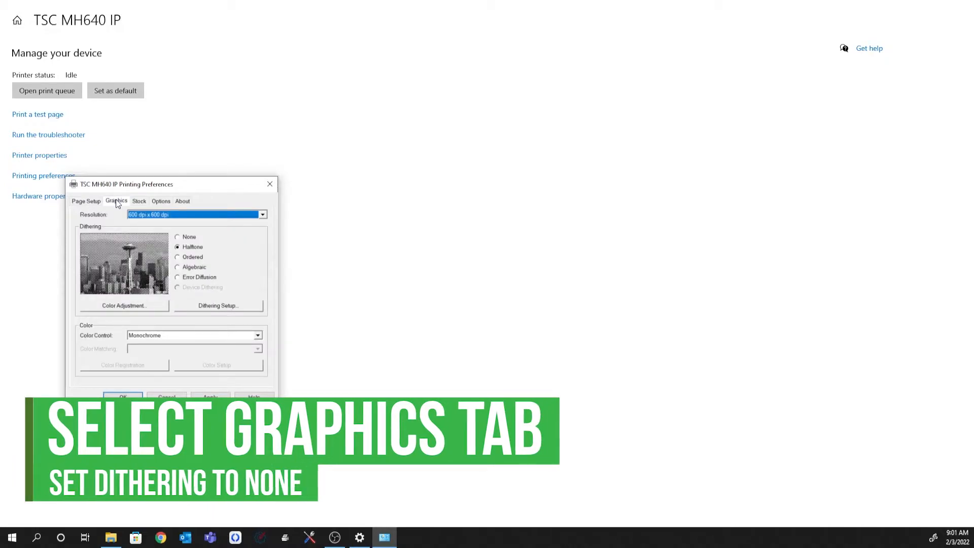
pyautogui.click(179, 237)
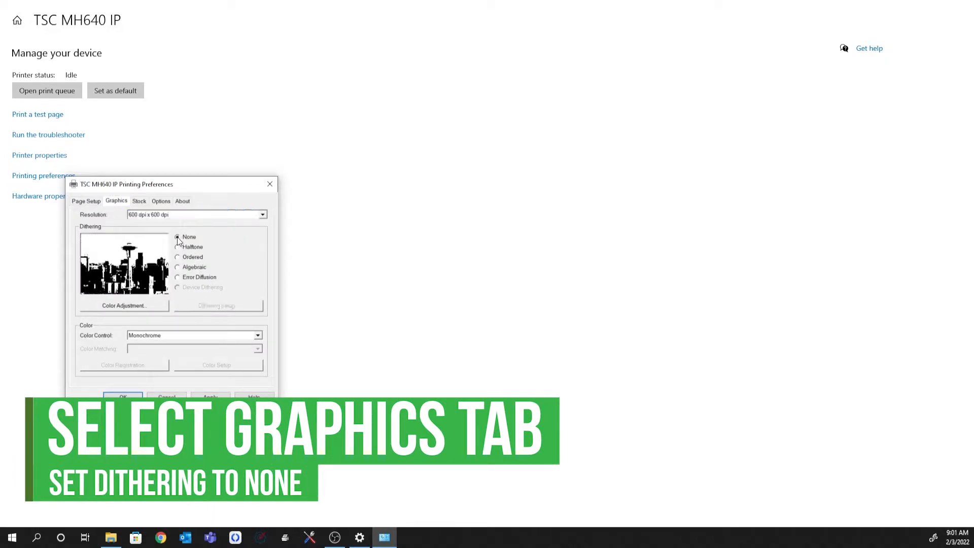
pyautogui.click(138, 201)
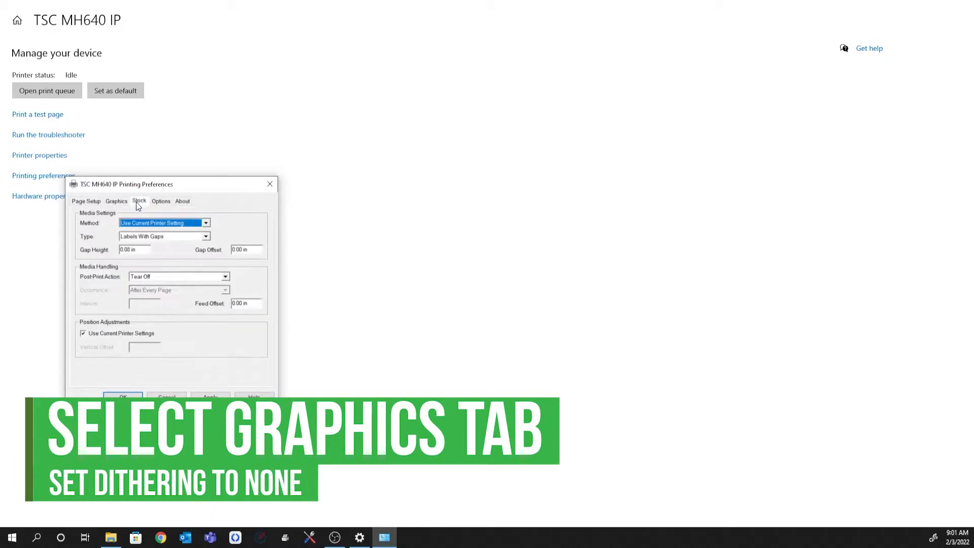
pyautogui.click(171, 239)
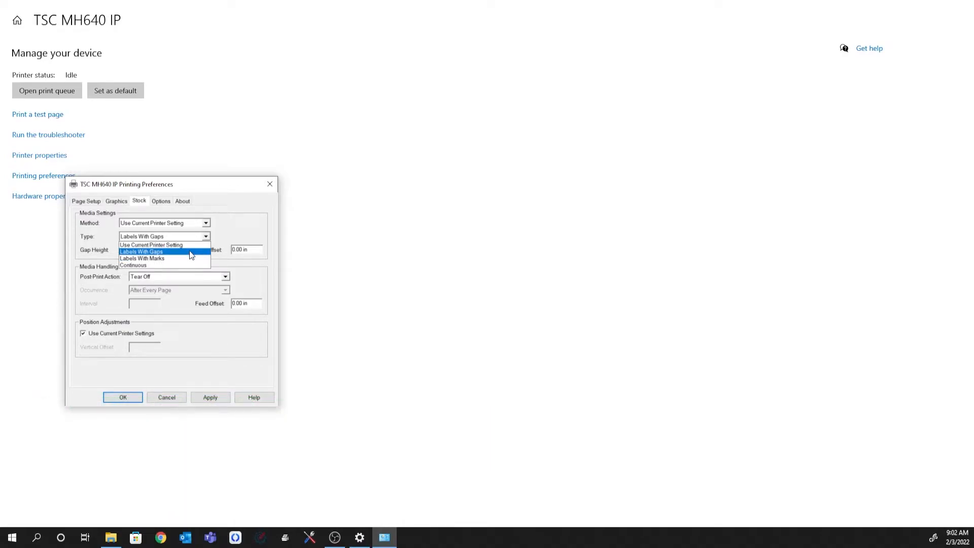
pyautogui.click(191, 251)
pyautogui.press('Tab')
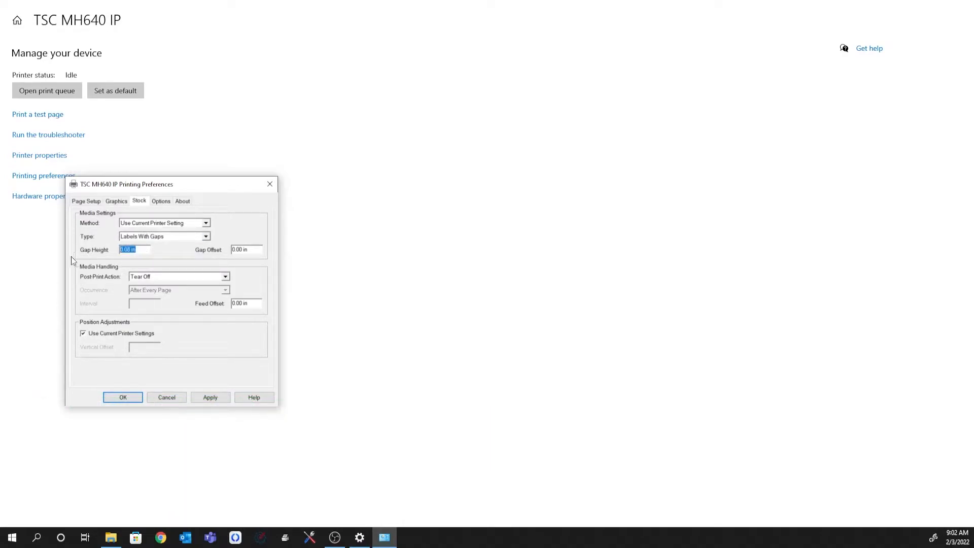
pyautogui.write('.1')
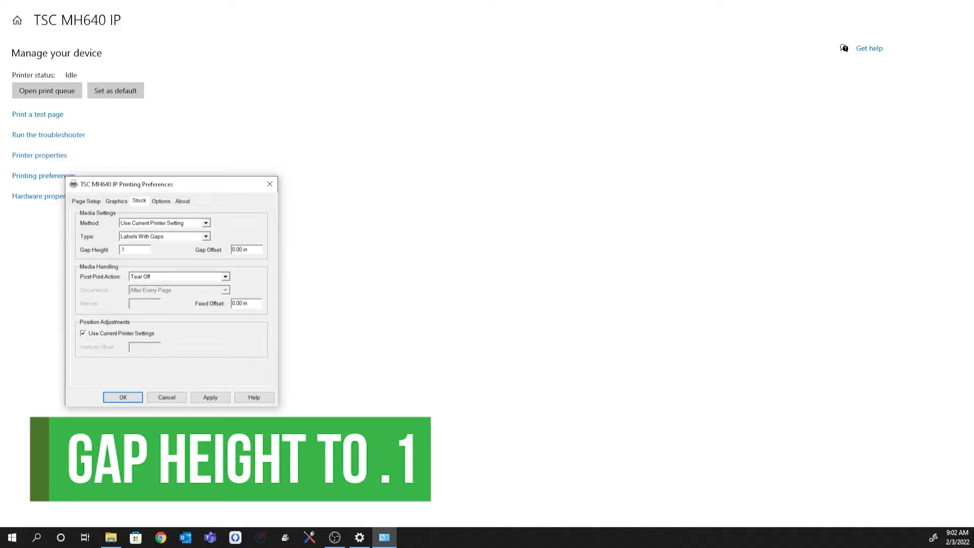
# - Disable the use of current printer settings, set the darkness to 10, and accept the printing preferences
pyautogui.click(160, 202)
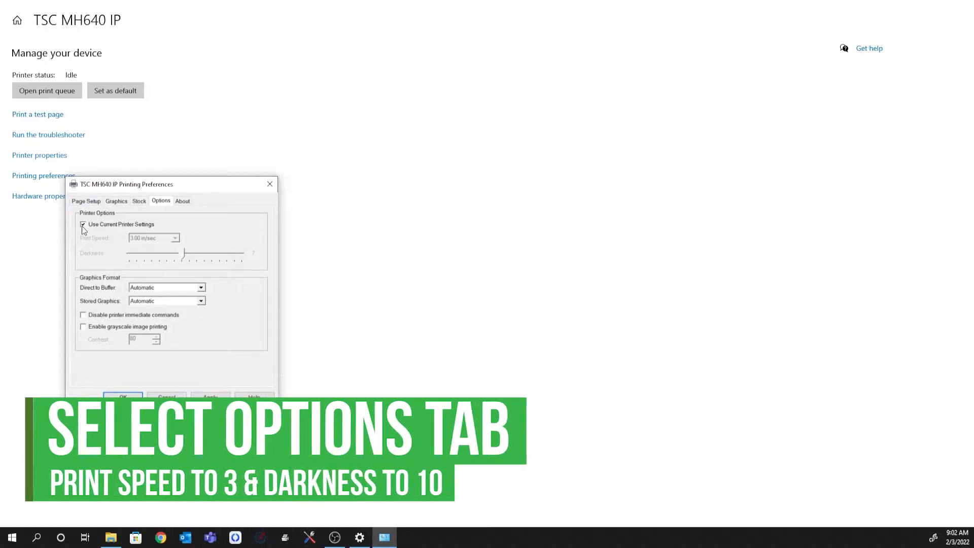
pyautogui.click(83, 224)
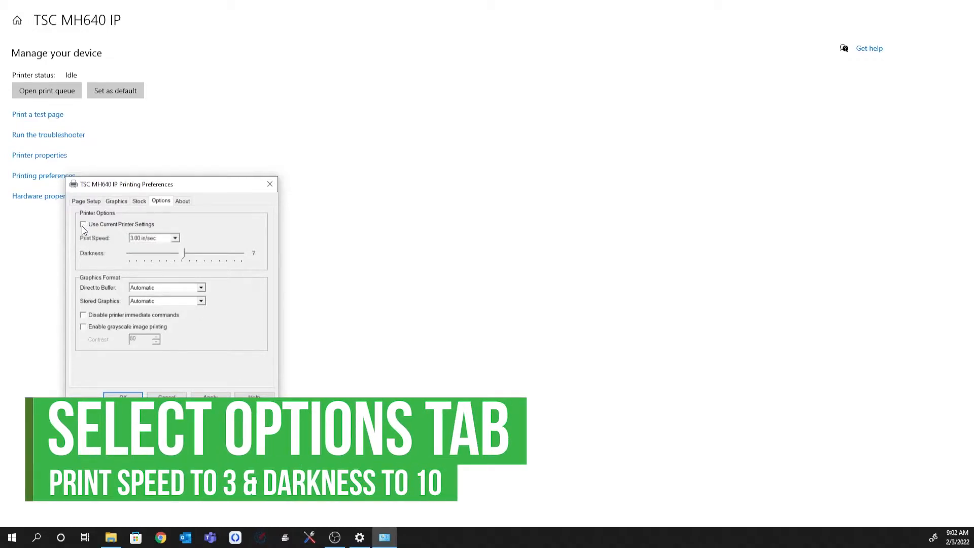
pyautogui.click(205, 255)
pyautogui.click(126, 397)
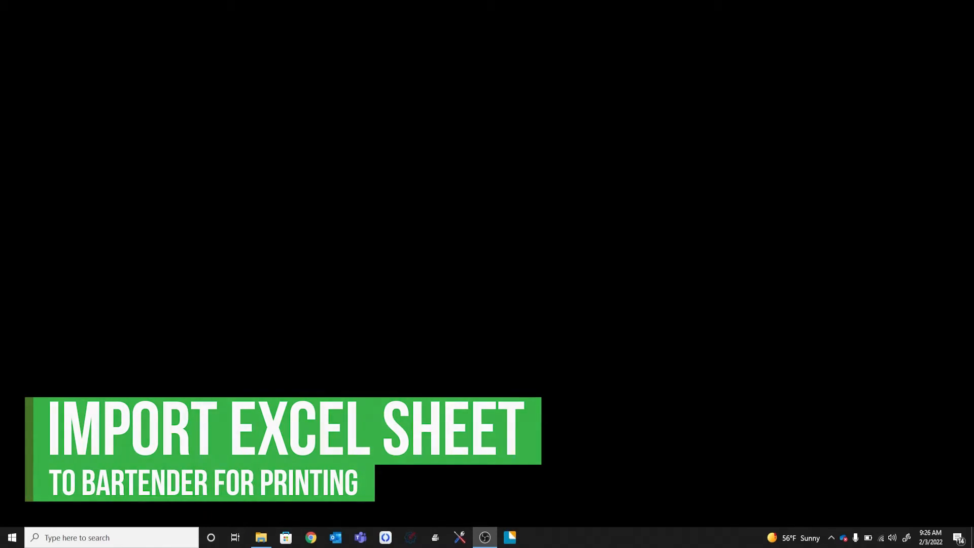
# - Switch to BarTender and start a new document from a blank template with the TSC MH640 IP printer
pyautogui.click(511, 544)
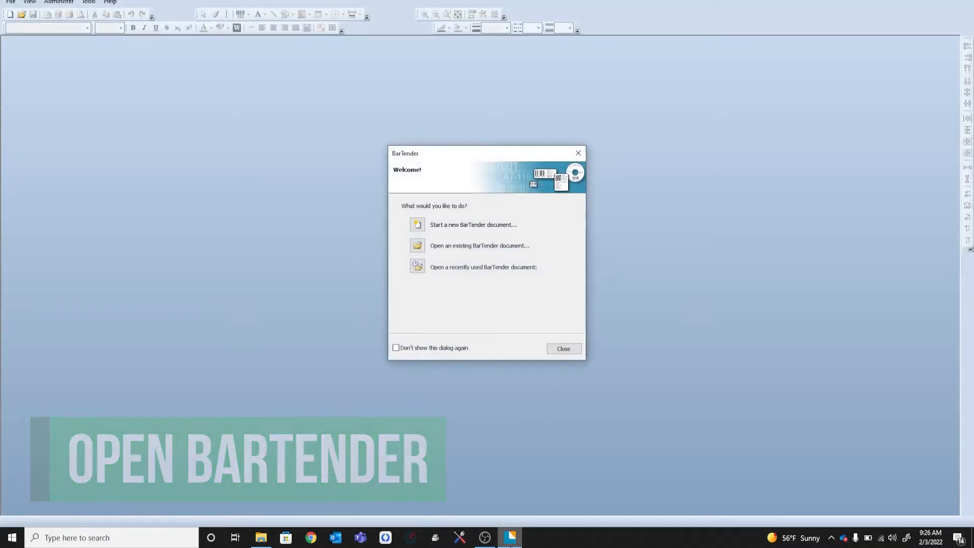
pyautogui.click(416, 231)
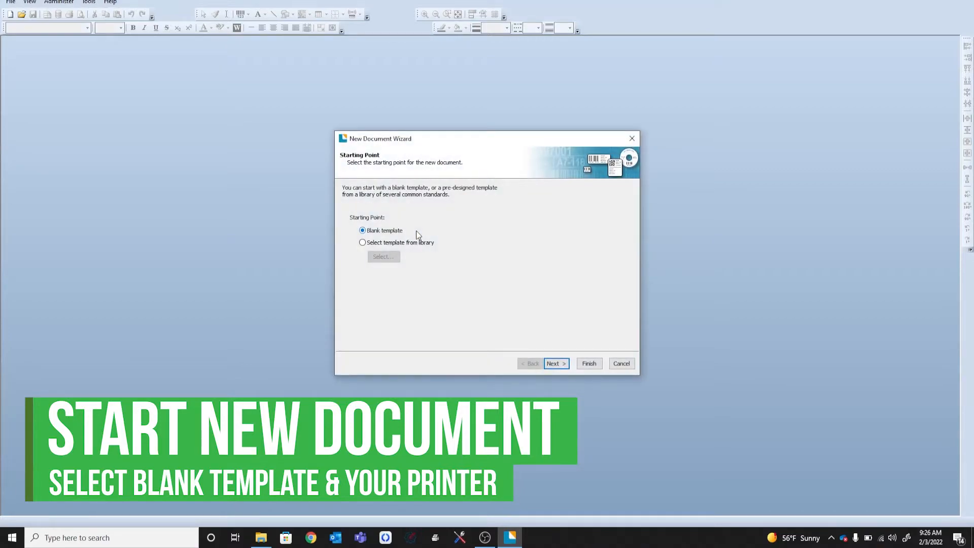
pyautogui.click(555, 363)
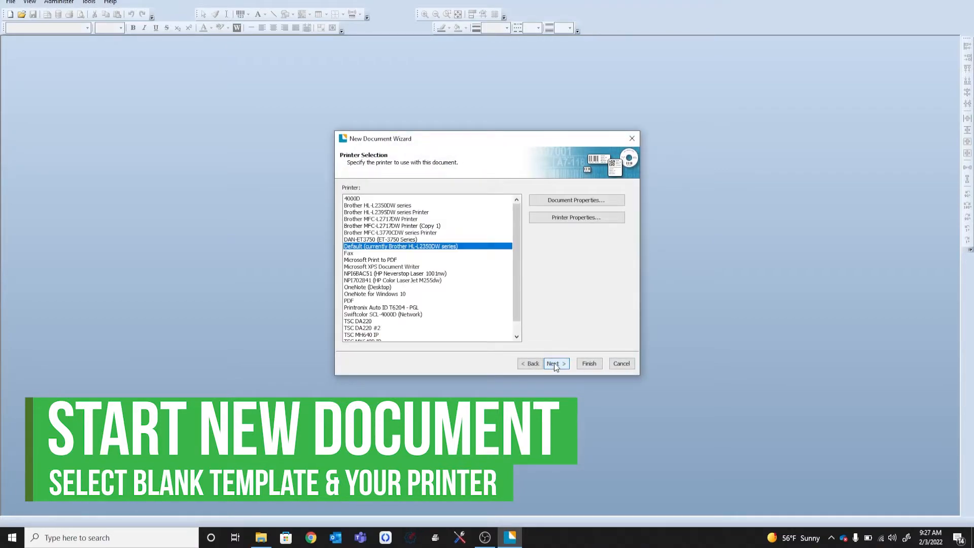
pyautogui.scroll(-1, 403, 282)
pyautogui.click(378, 323)
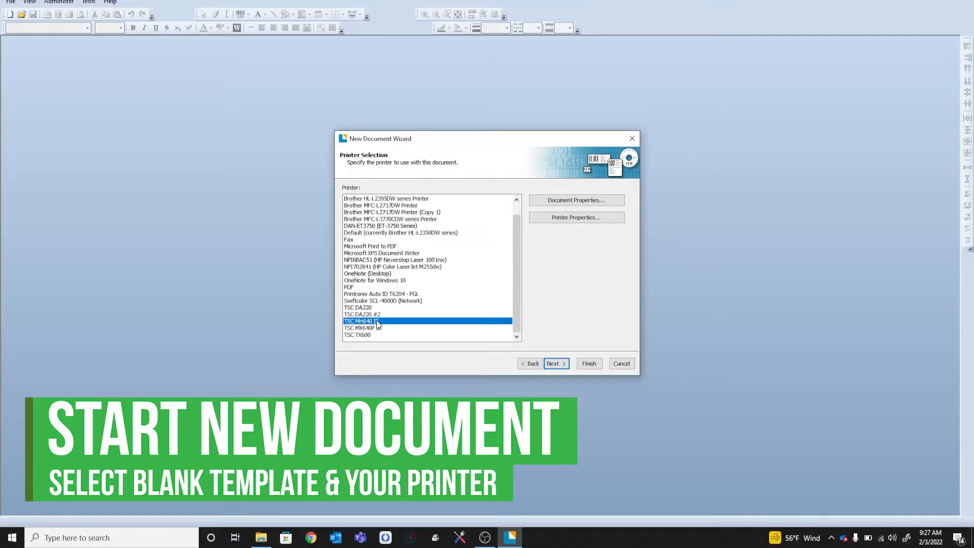
# - Check the label stock in the printer's document properties and continue the wizard with custom stock settings
pyautogui.click(567, 201)
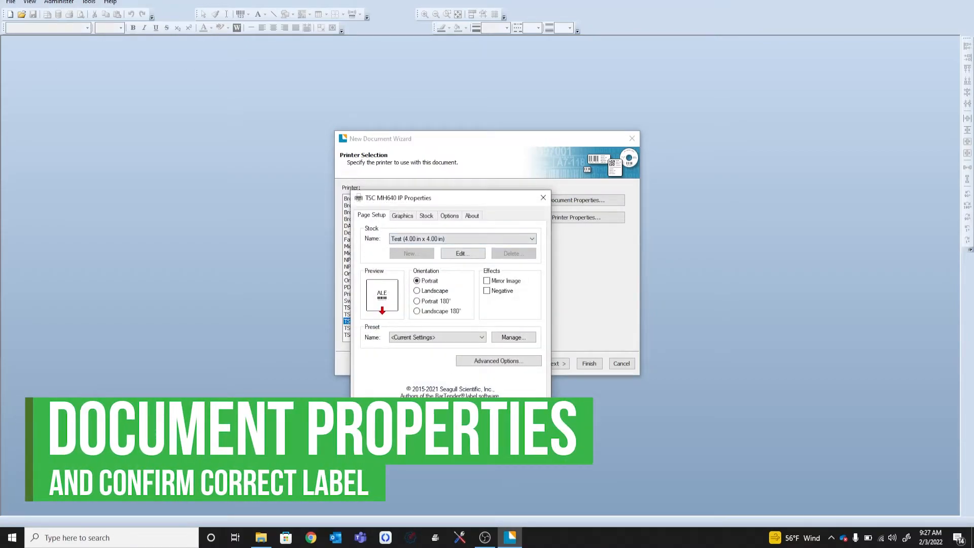
pyautogui.click(448, 422)
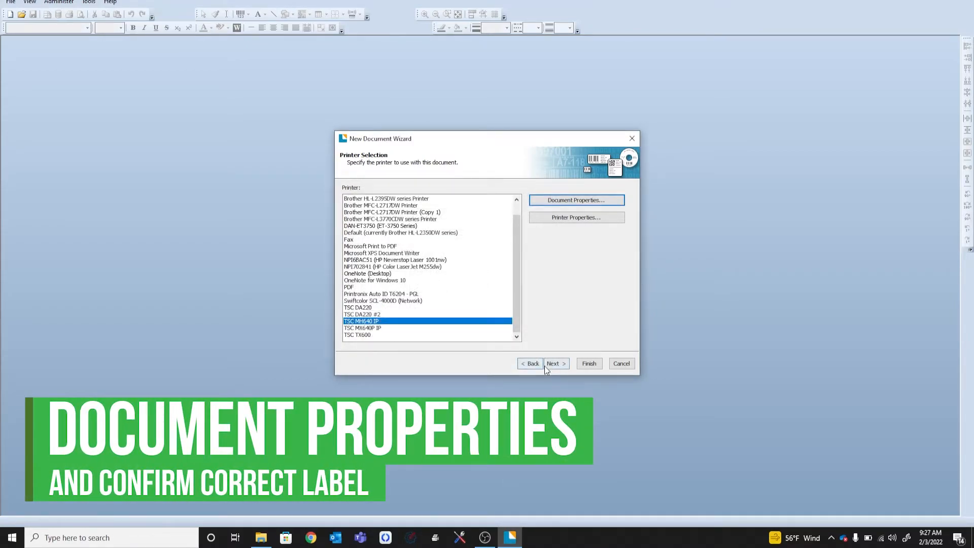
pyautogui.click(548, 364)
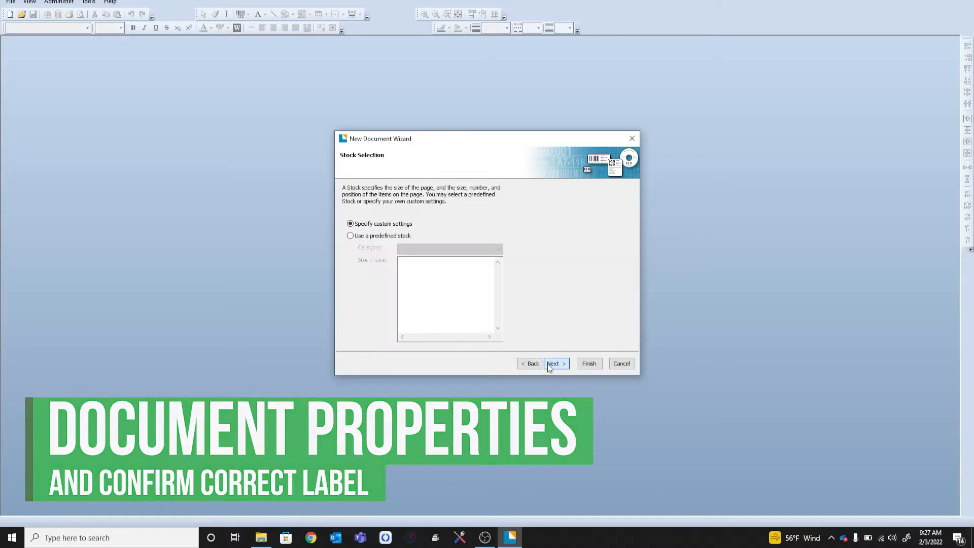
pyautogui.click(550, 364)
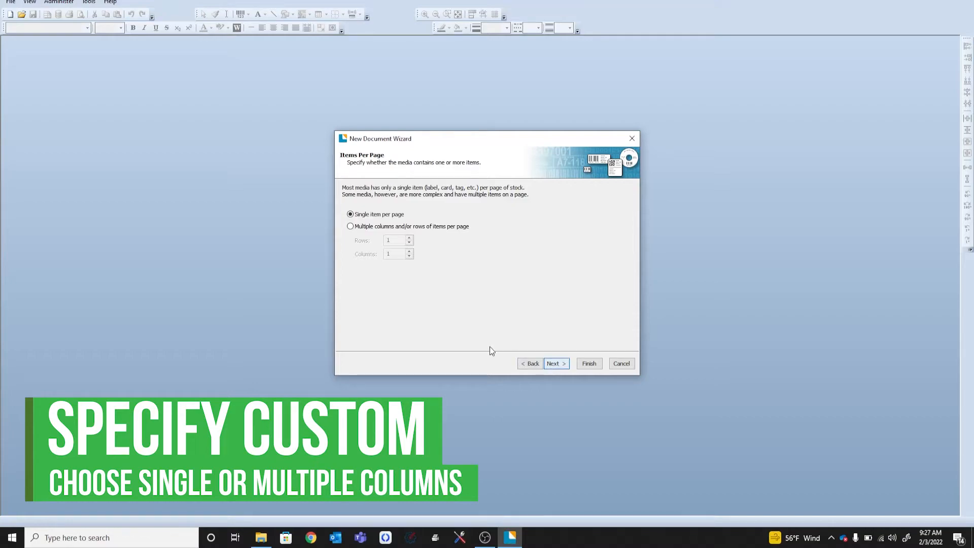
pyautogui.click(351, 226)
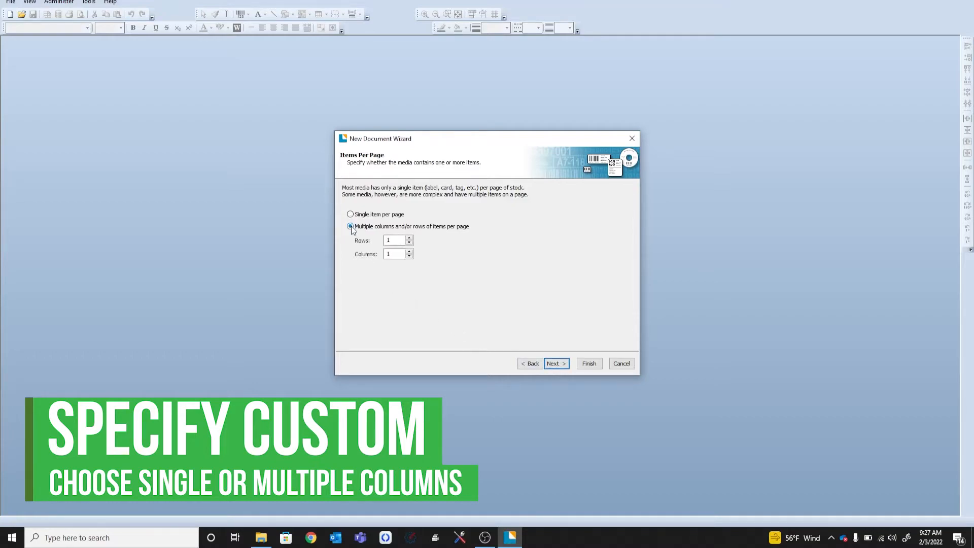
pyautogui.click(409, 237)
pyautogui.click(409, 252)
pyautogui.click(350, 214)
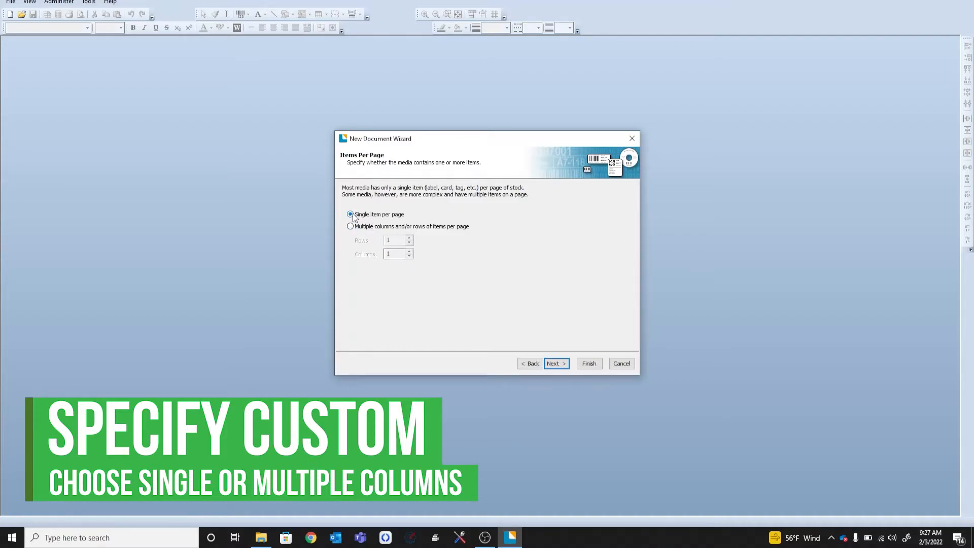
# - Accept a single item per page, unused material on the sides, and the rounded rectangle label shape
pyautogui.click(550, 364)
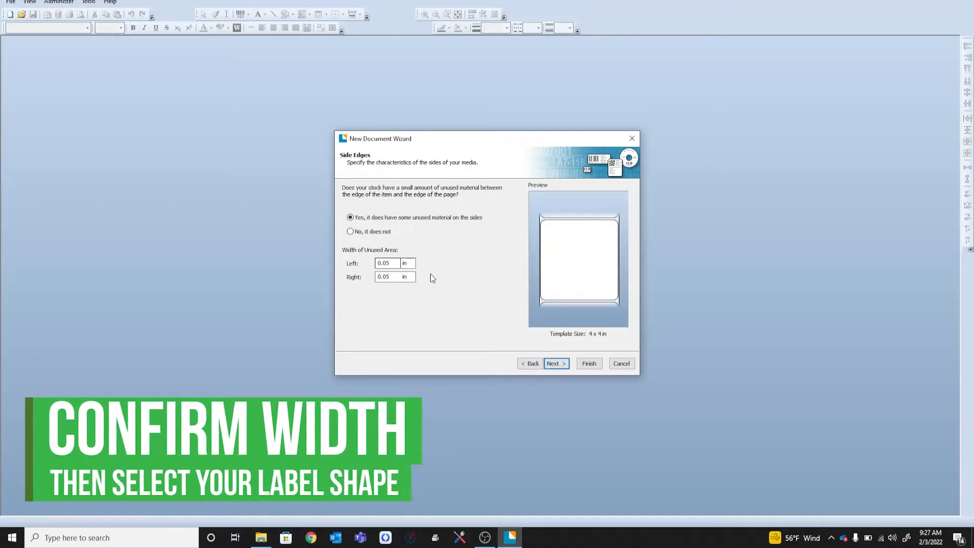
pyautogui.click(556, 365)
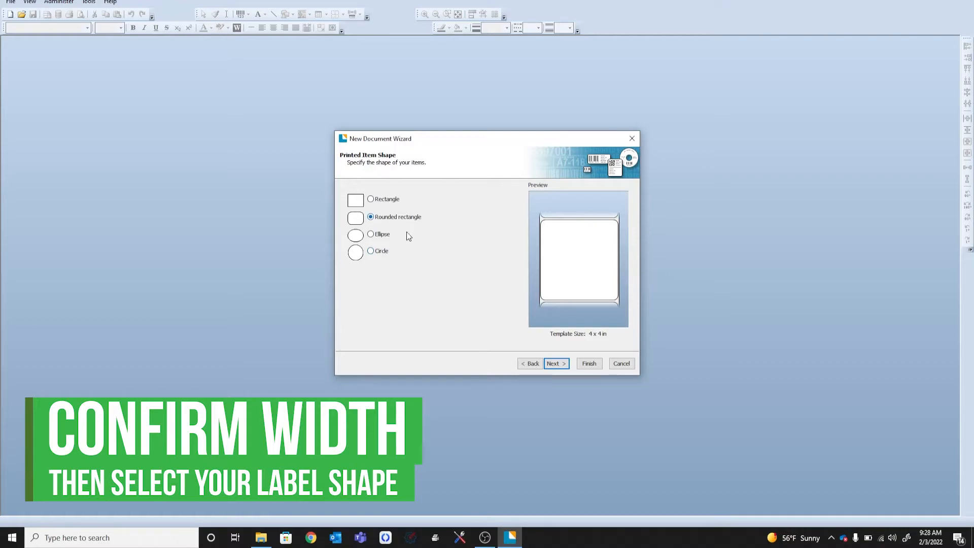
pyautogui.click(558, 364)
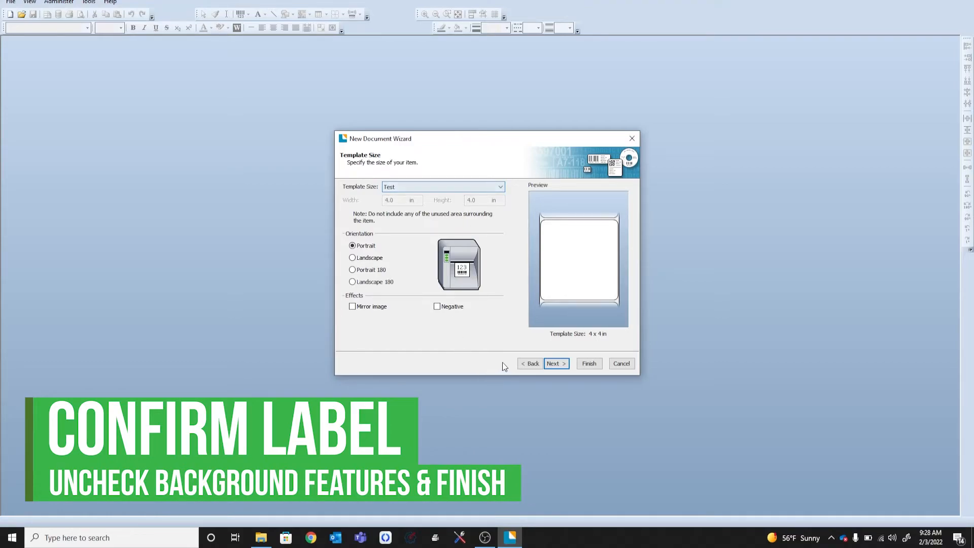
# - Accept the Test template size in portrait orientation, leave all background features off, and finish creating the document
pyautogui.click(554, 365)
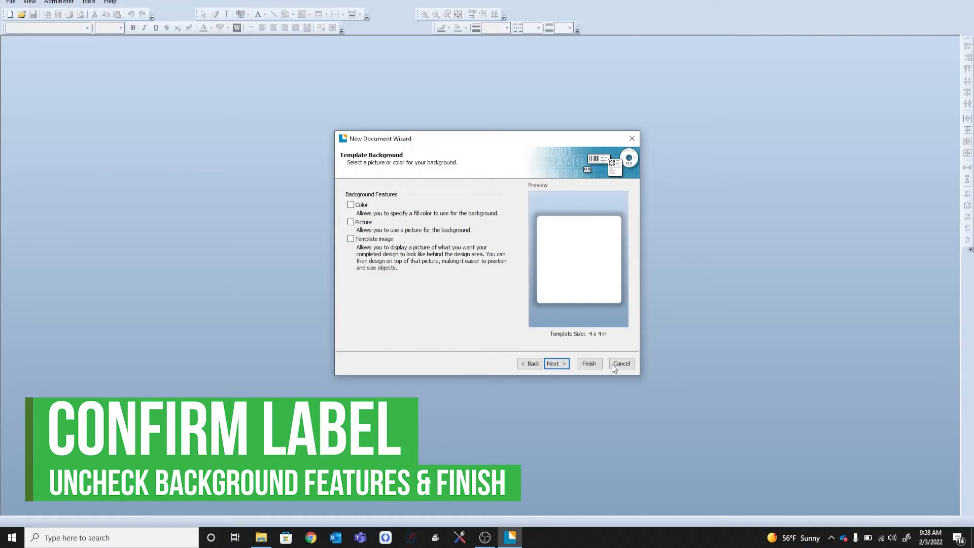
pyautogui.click(563, 365)
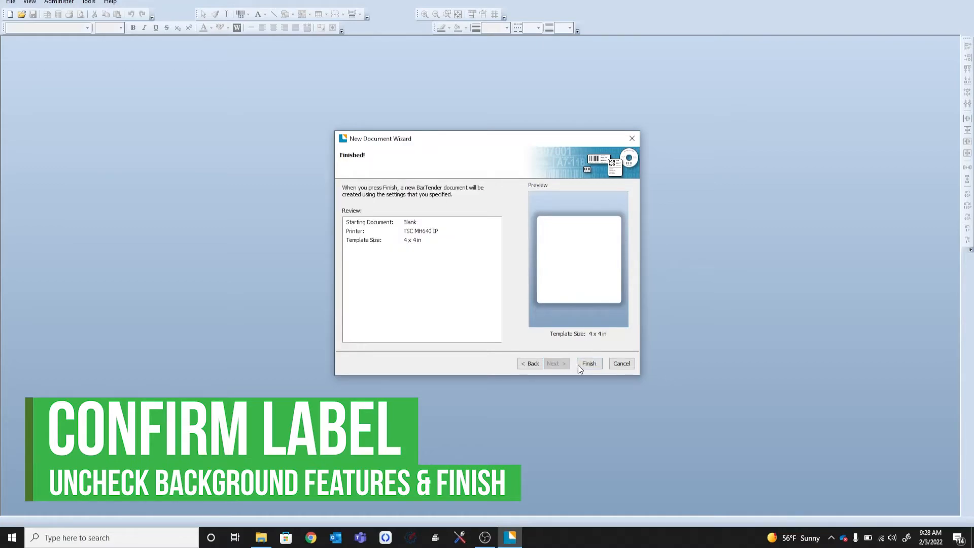
pyautogui.click(587, 365)
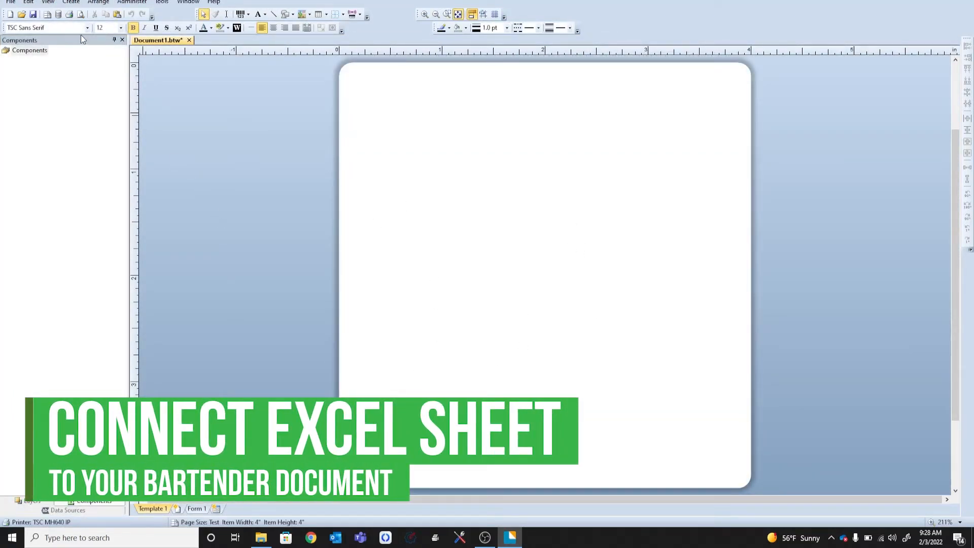
# - Start a Microsoft Excel database connection and choose Test Doc.csv from the desktop, with the file type set to All Files
pyautogui.click(59, 15)
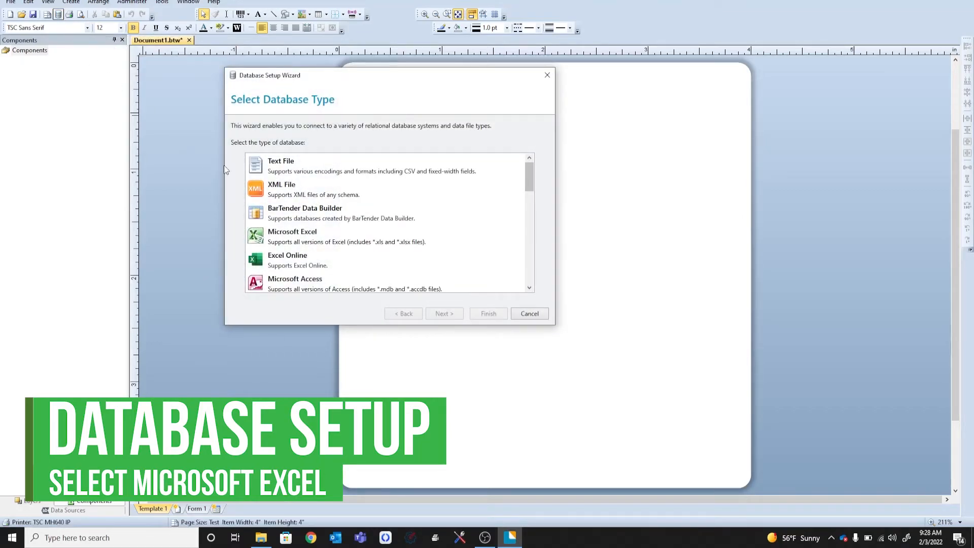
pyautogui.click(321, 239)
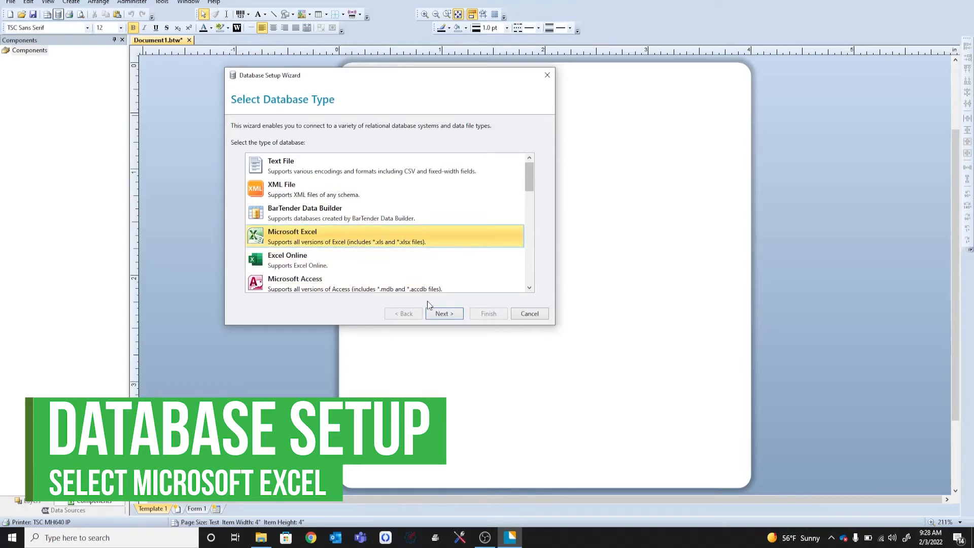
pyautogui.click(444, 314)
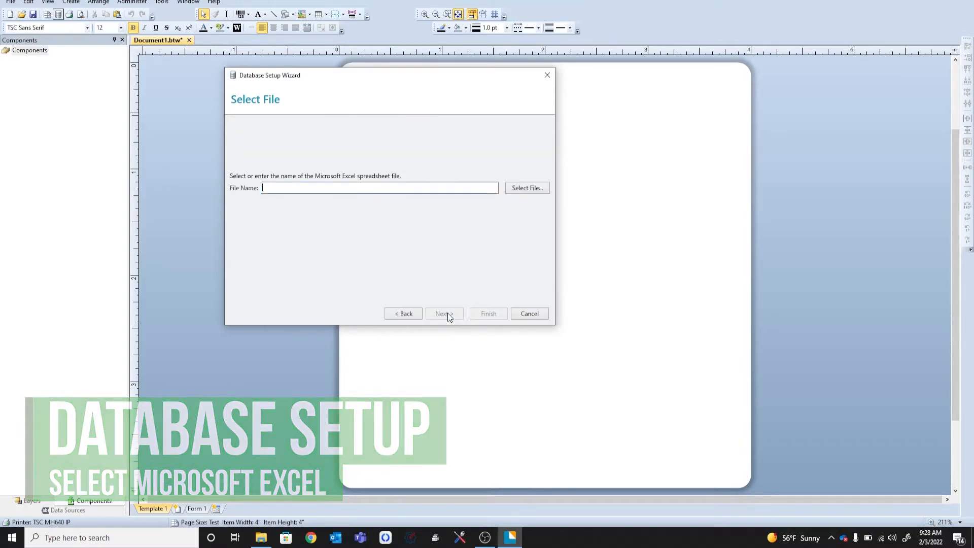
pyautogui.click(517, 189)
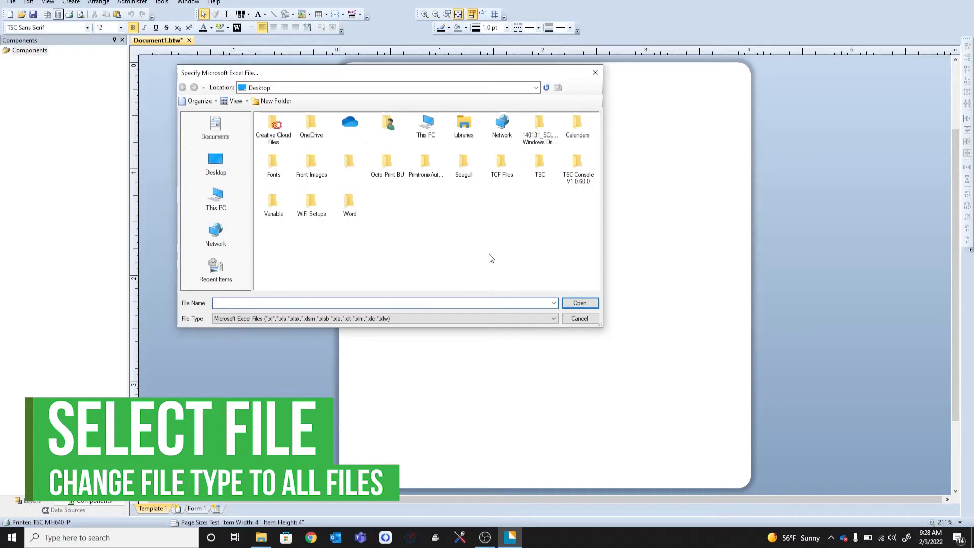
pyautogui.click(548, 320)
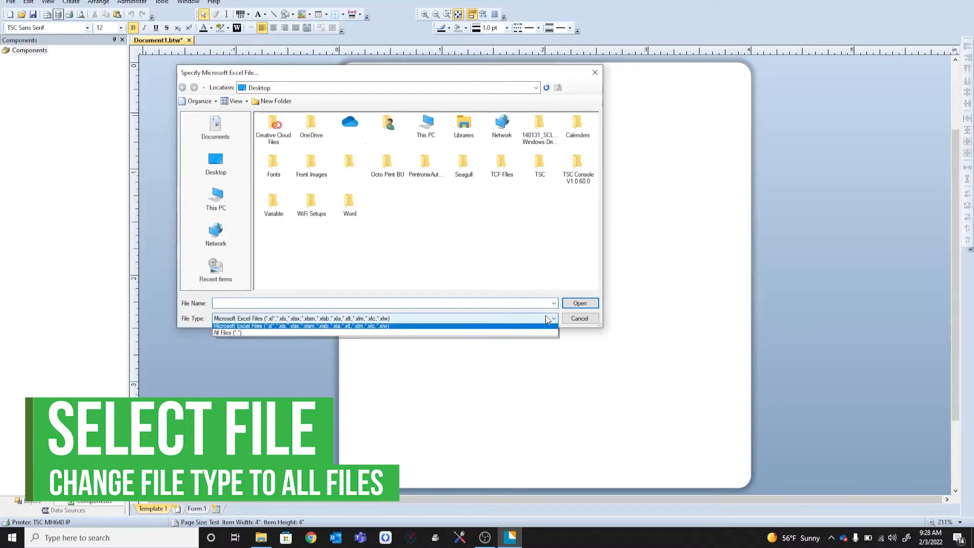
pyautogui.click(522, 337)
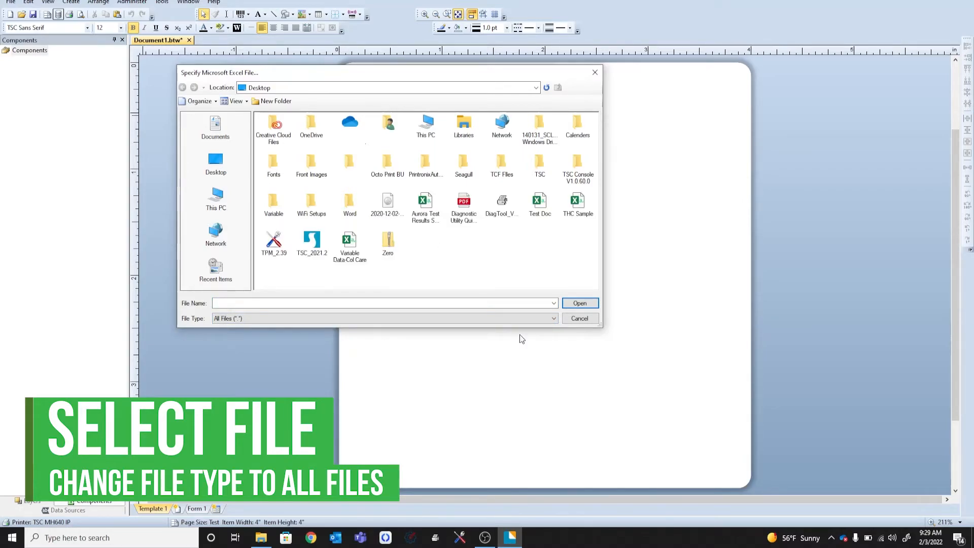
pyautogui.doubleClick(536, 211)
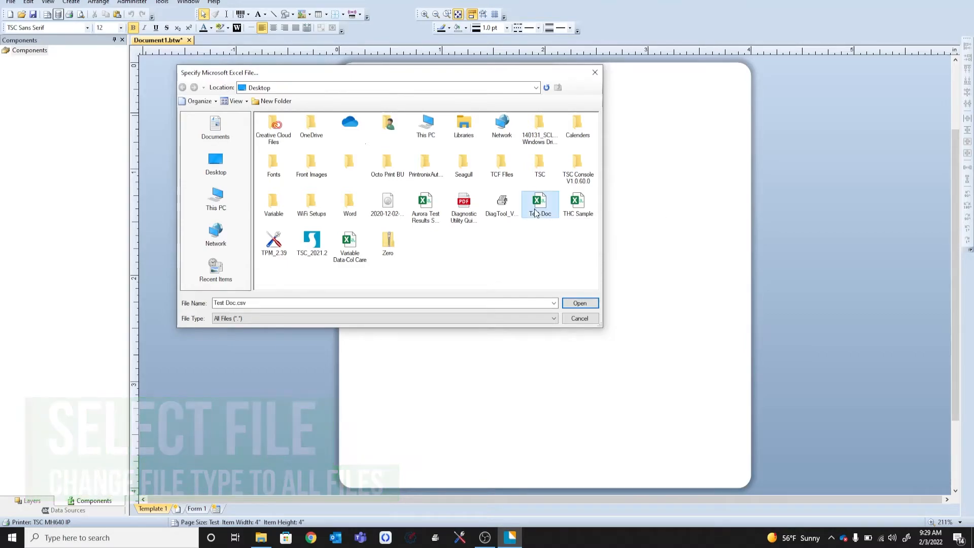
# - Accept the UTF-8 comma-separated format, use the first row as field names, and complete the Test Doc database connection
pyautogui.click(442, 313)
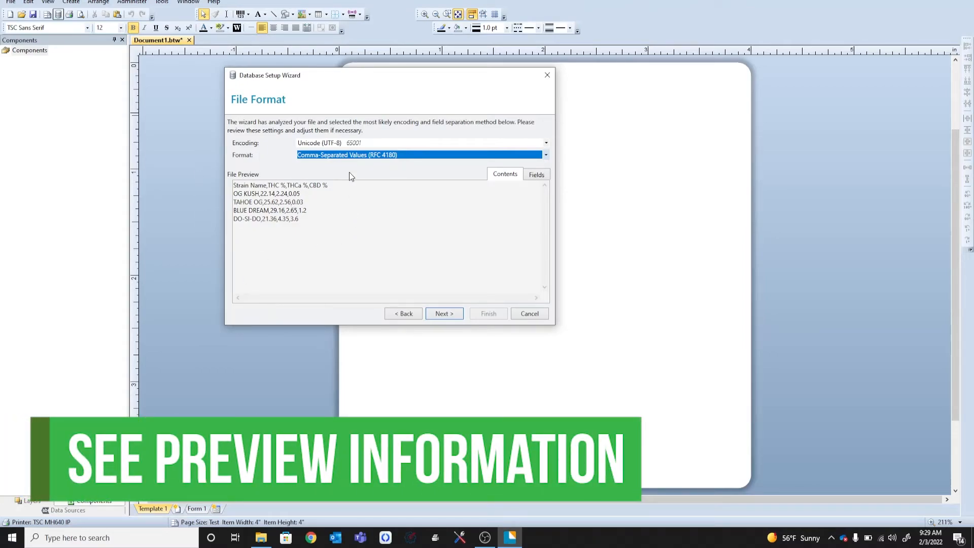
pyautogui.click(434, 315)
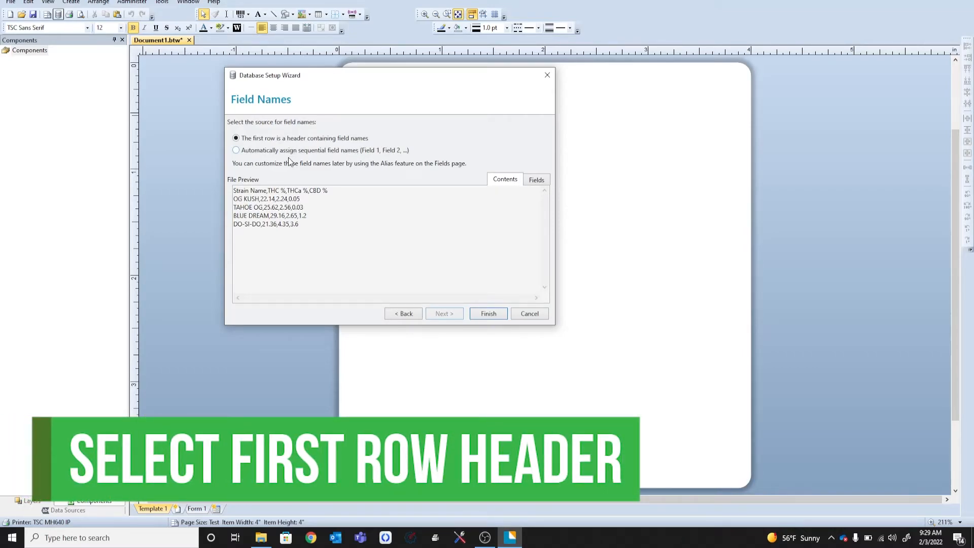
pyautogui.click(488, 313)
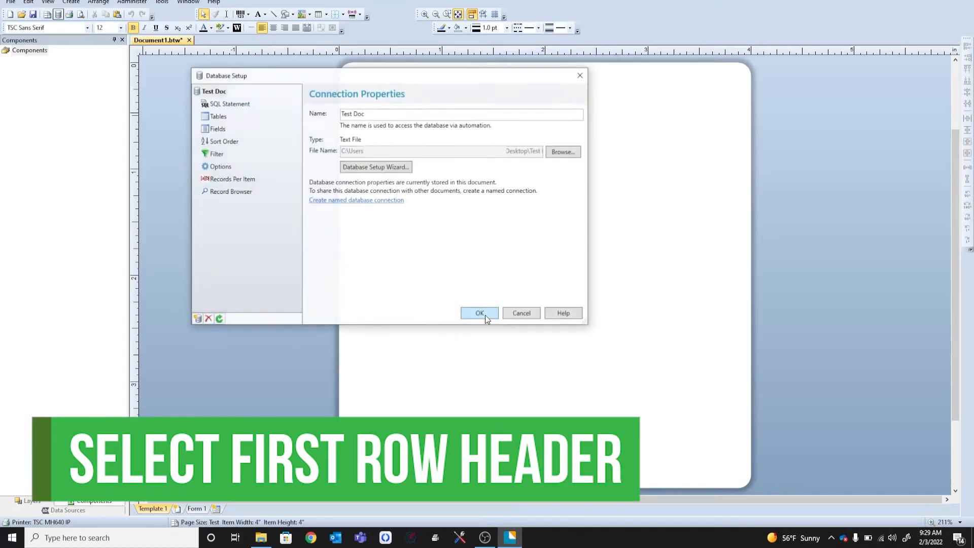
pyautogui.click(480, 313)
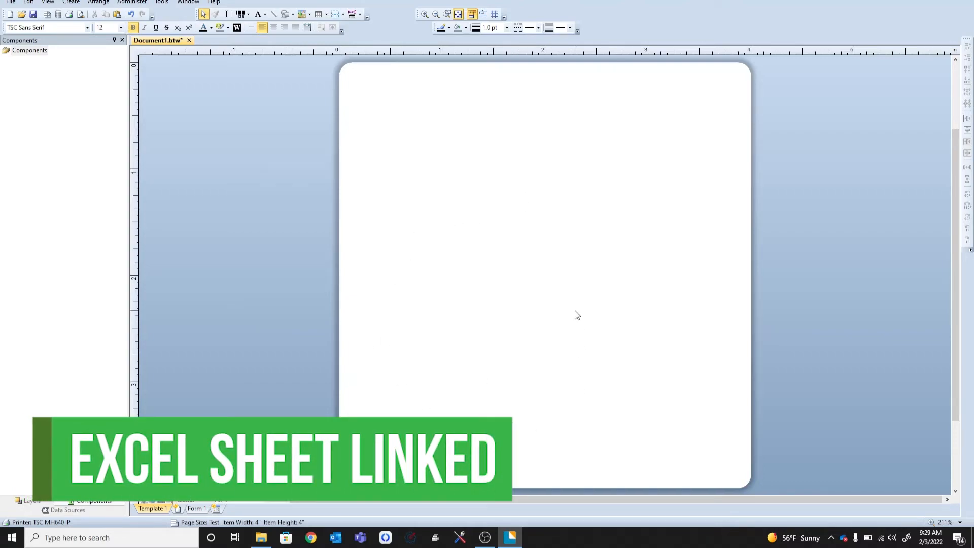
# - Place a normal text object on the label at about X 1.25 in, Y 0.55 in, and select its sample text
pyautogui.click(265, 14)
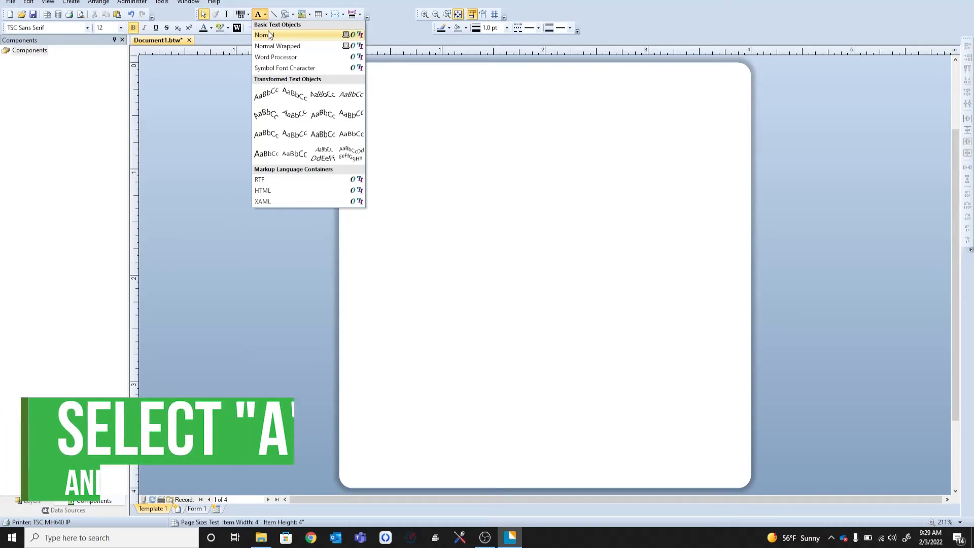
pyautogui.click(266, 35)
pyautogui.click(512, 131)
pyautogui.click(521, 130)
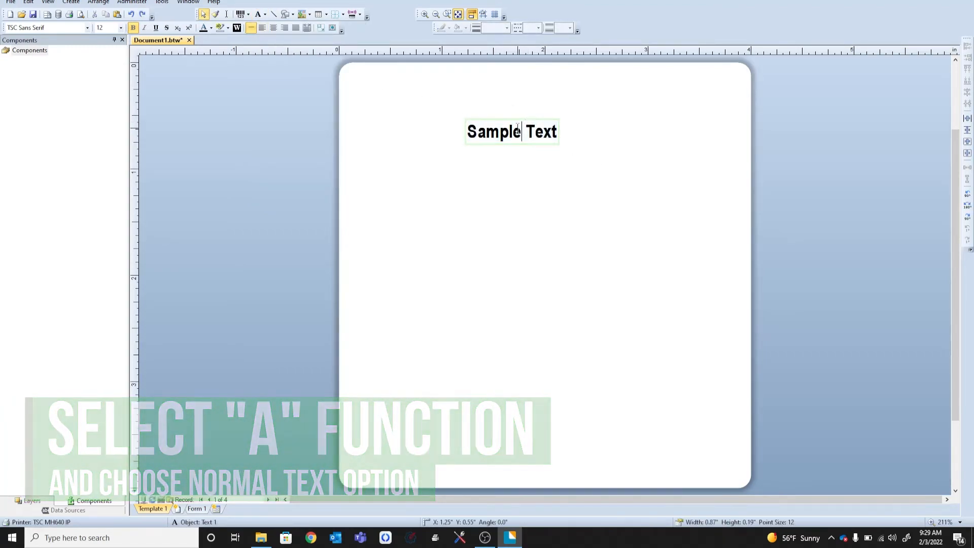
pyautogui.doubleClick(517, 130)
pyautogui.click(518, 130)
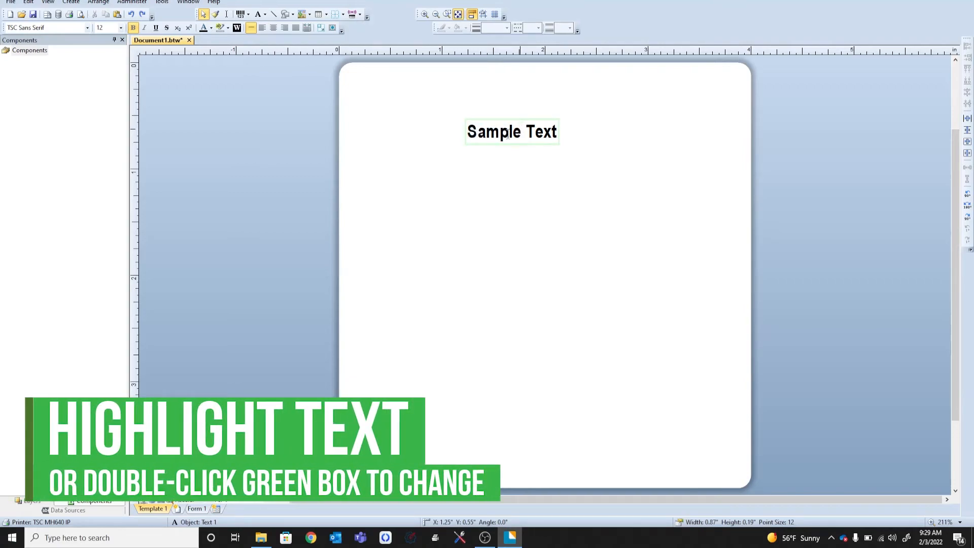
pyautogui.moveTo(468, 131); pyautogui.dragTo(556, 133)
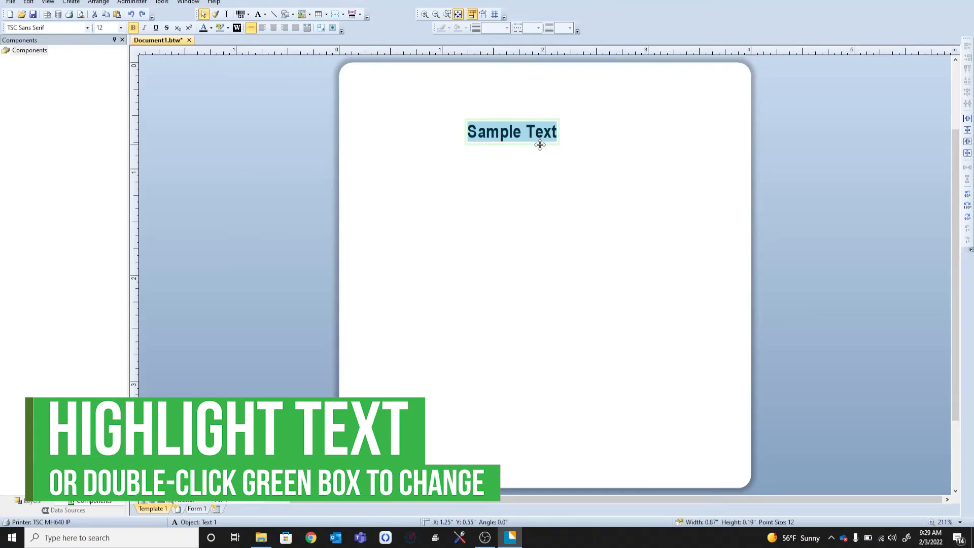
# - Open the text object's properties and review its font, text format, auto fit, border and position settings
pyautogui.doubleClick(540, 145)
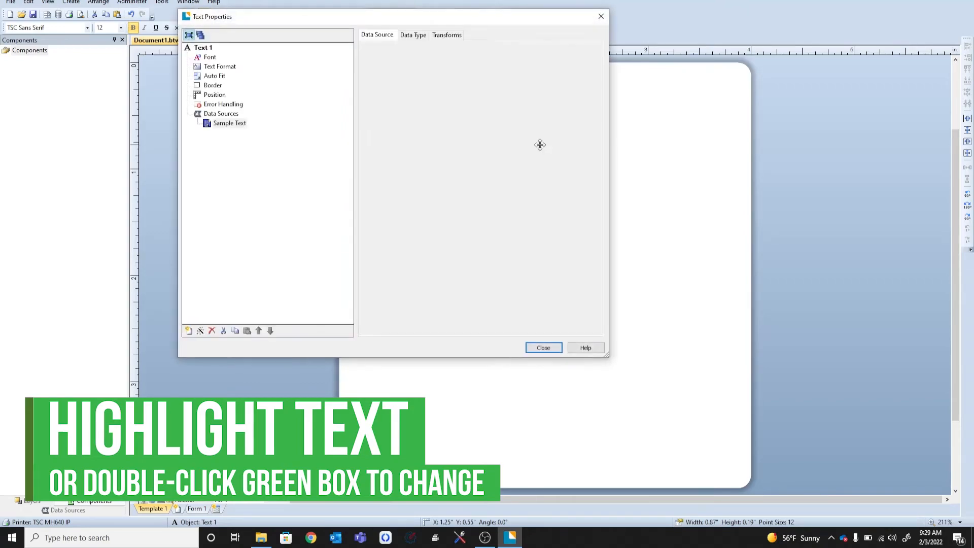
pyautogui.moveTo(483, 93); pyautogui.dragTo(519, 92)
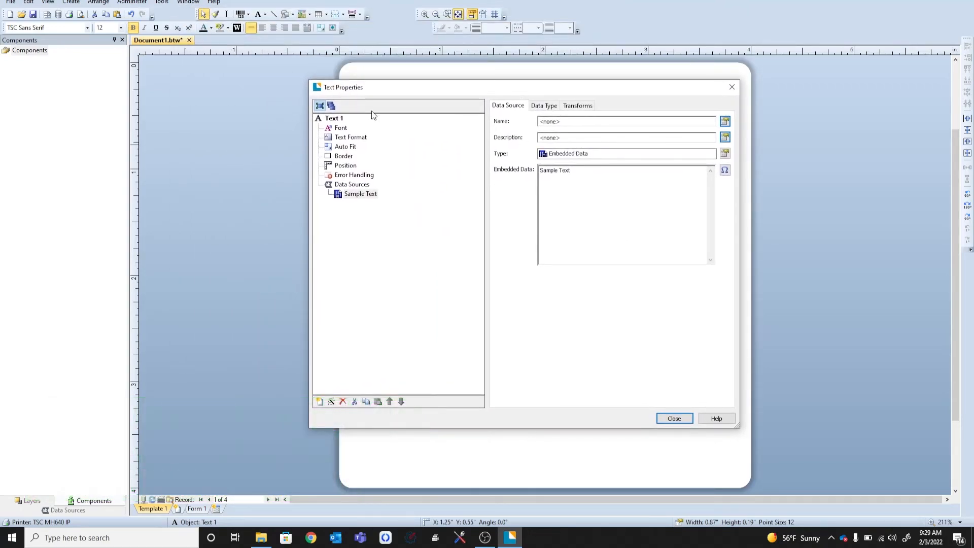
pyautogui.click(344, 127)
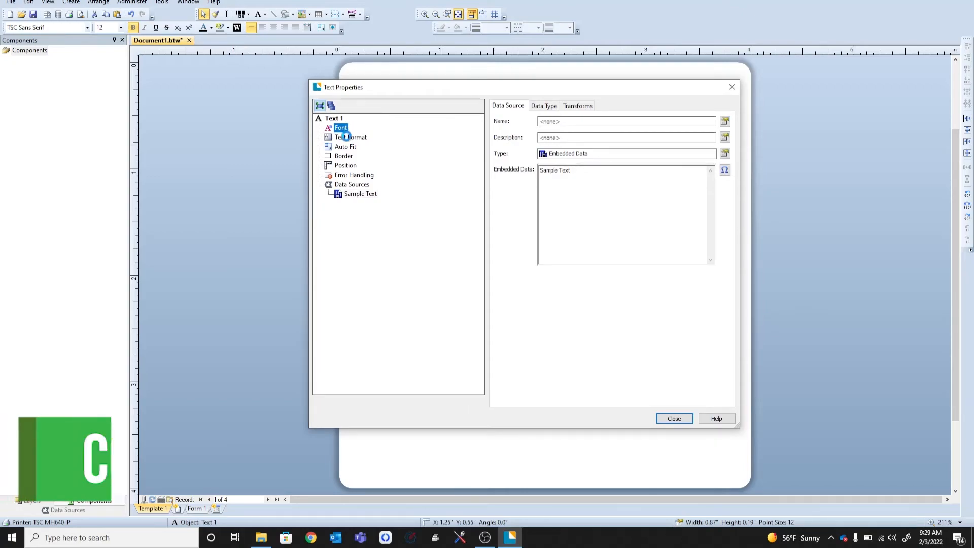
pyautogui.click(348, 139)
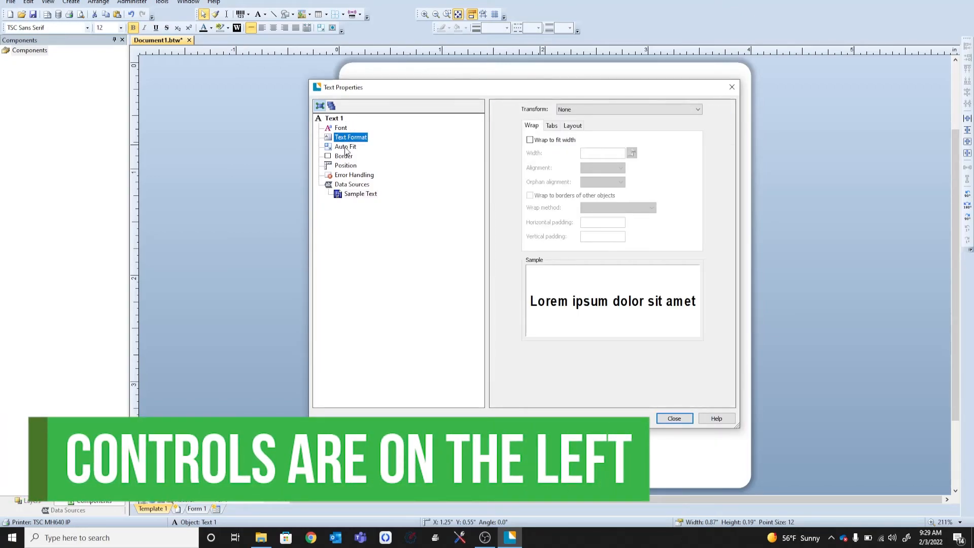
pyautogui.click(347, 148)
pyautogui.click(344, 156)
pyautogui.click(346, 166)
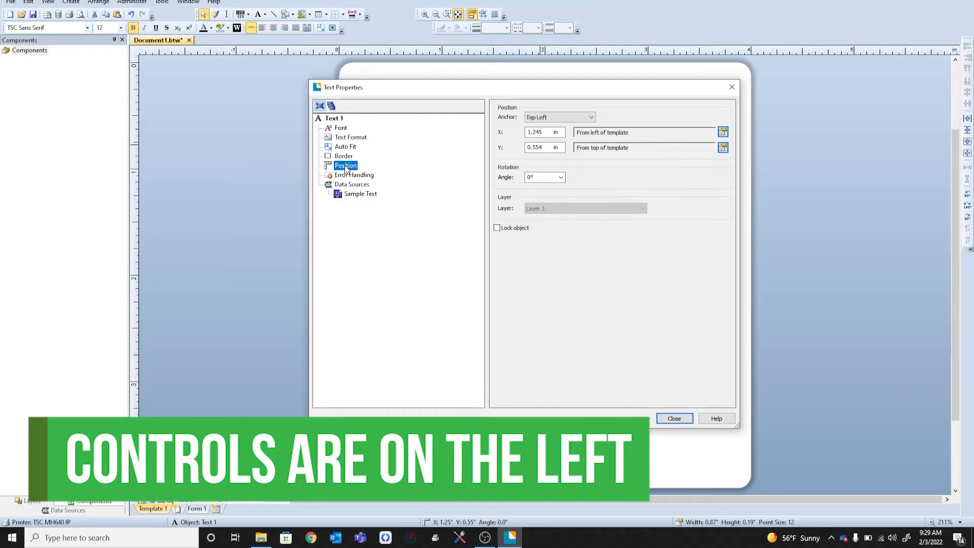
# - Change the sample text's data source to the Strain Name database field and center the text object near the label's top
pyautogui.click(358, 195)
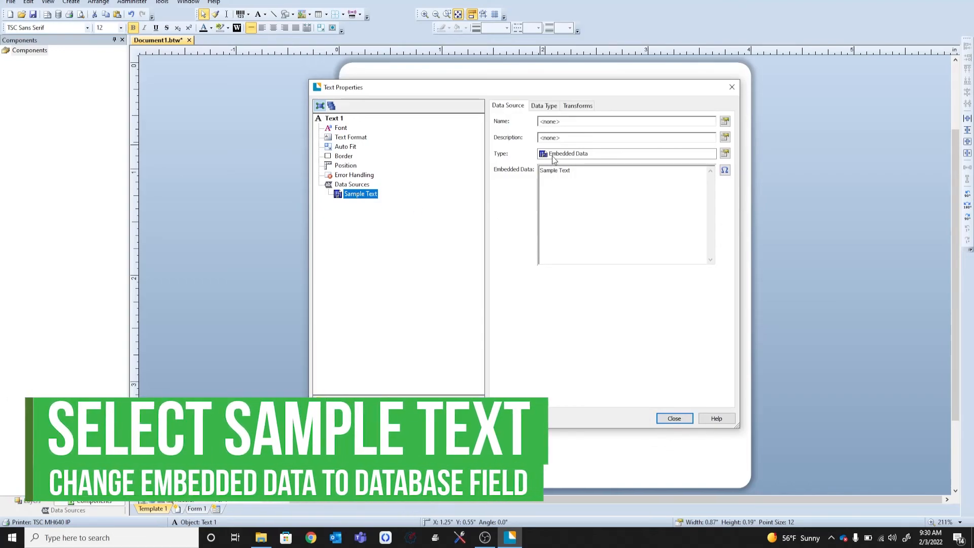
pyautogui.click(724, 157)
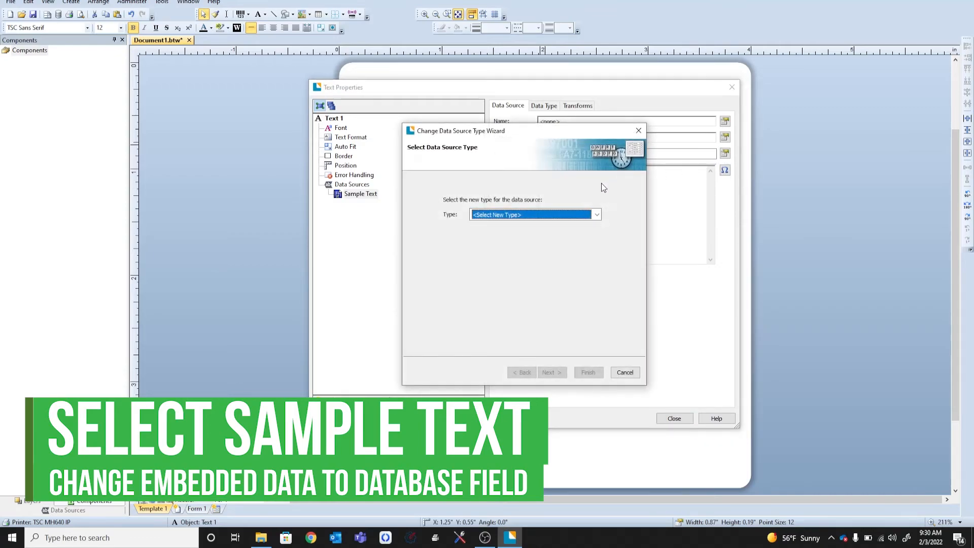
pyautogui.click(594, 218)
pyautogui.click(595, 240)
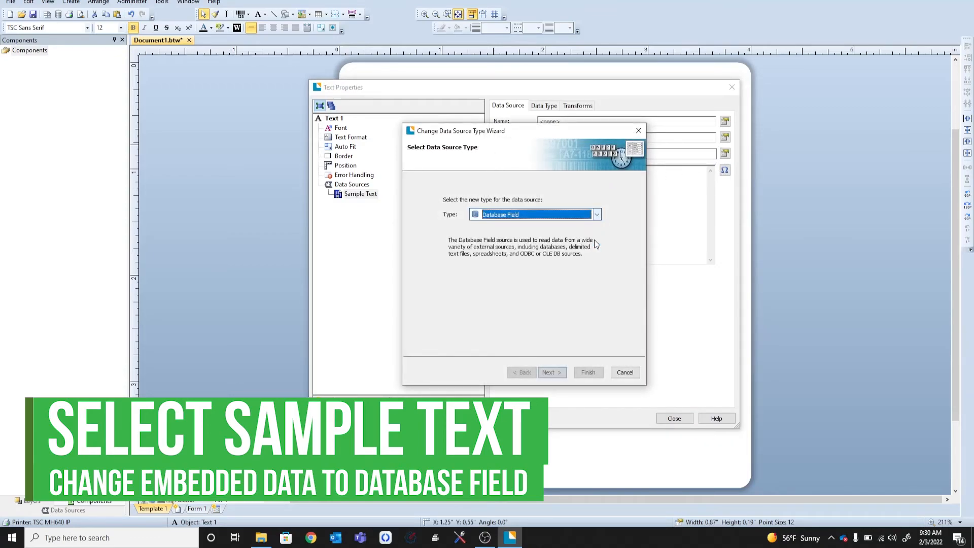
pyautogui.click(551, 372)
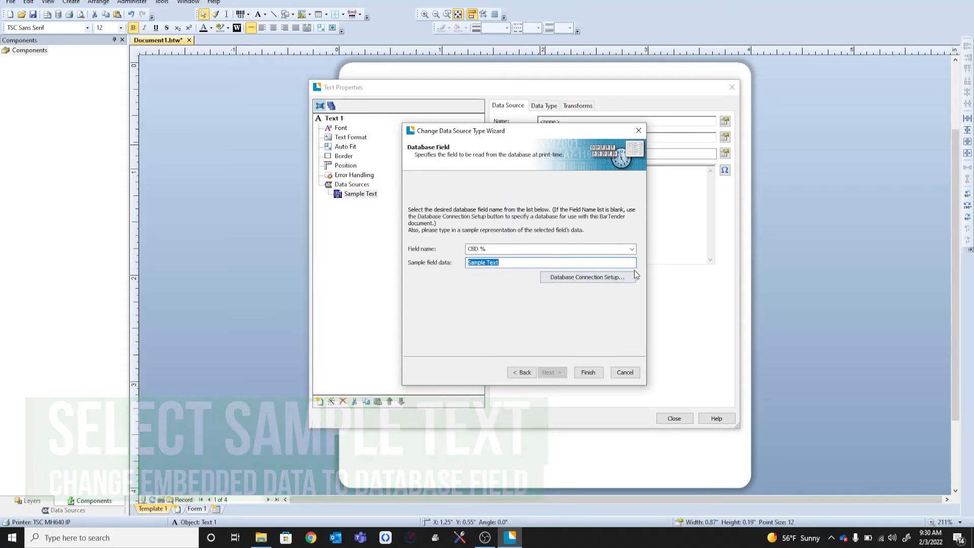
pyautogui.click(633, 249)
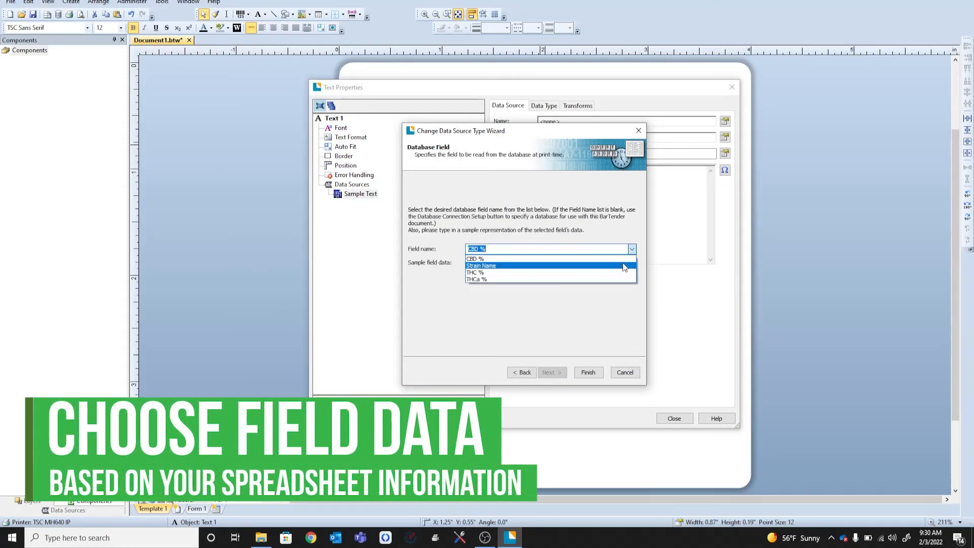
pyautogui.click(624, 265)
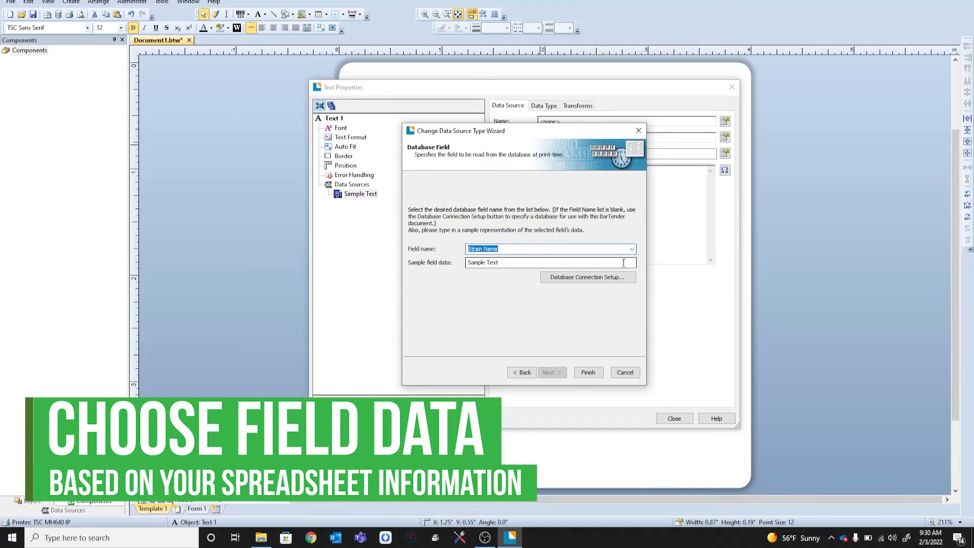
pyautogui.click(588, 372)
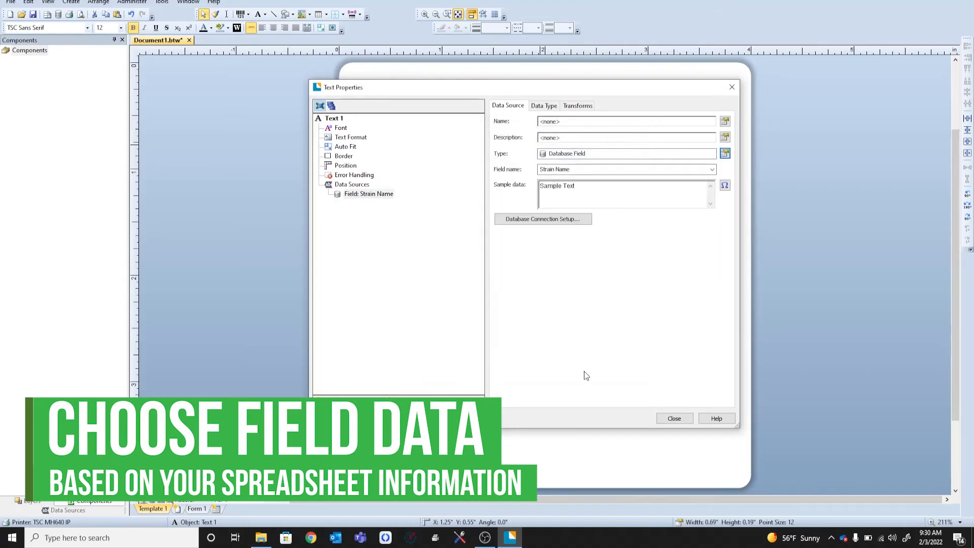
pyautogui.click(674, 419)
pyautogui.moveTo(524, 122); pyautogui.dragTo(566, 134)
# - Place a second normal text object at about X 1.6 in, Y 1.68 in, and start changing its data source type
pyautogui.click(266, 14)
pyautogui.click(289, 42)
pyautogui.click(553, 256)
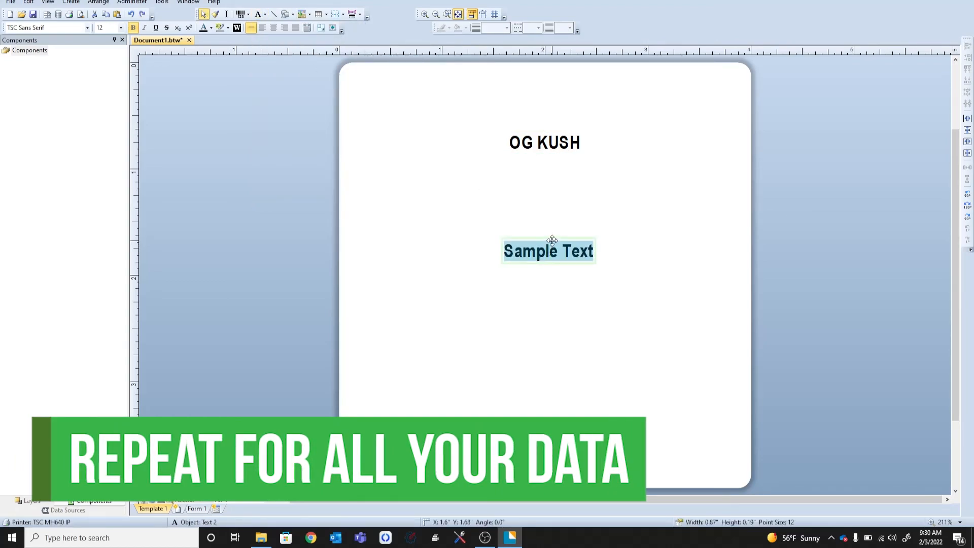
pyautogui.doubleClick(552, 241)
pyautogui.click(728, 157)
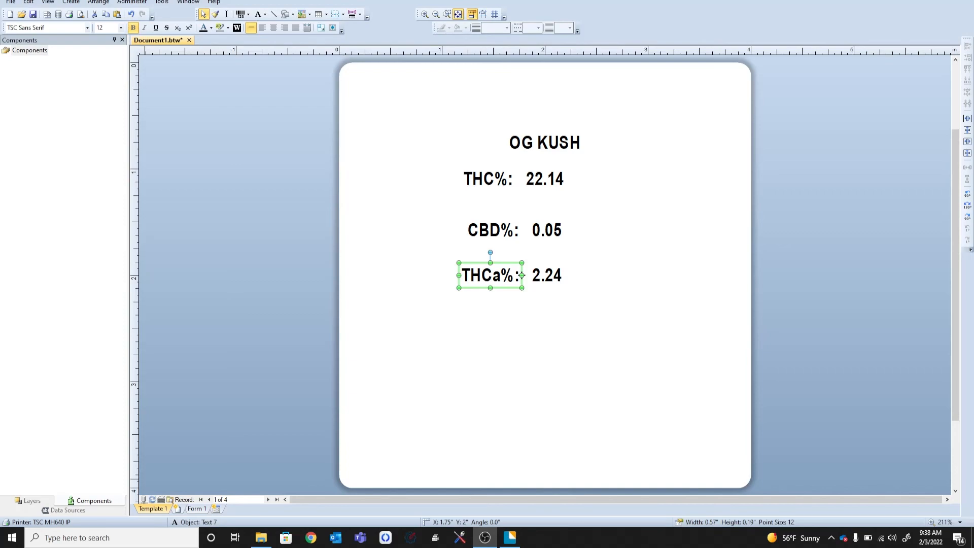
# - Browse the database records on the label, viewing the second, last and third ones to check their data
pyautogui.click(268, 500)
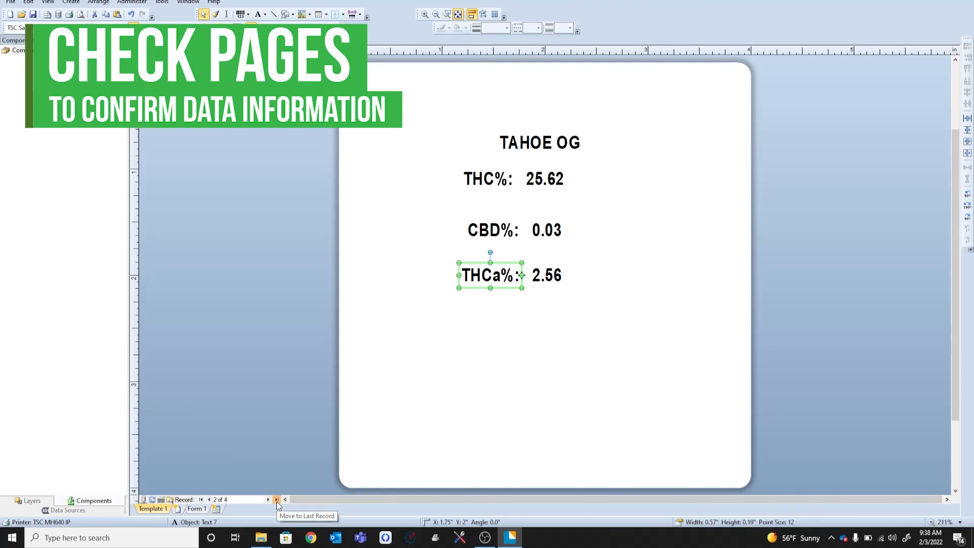
pyautogui.click(277, 500)
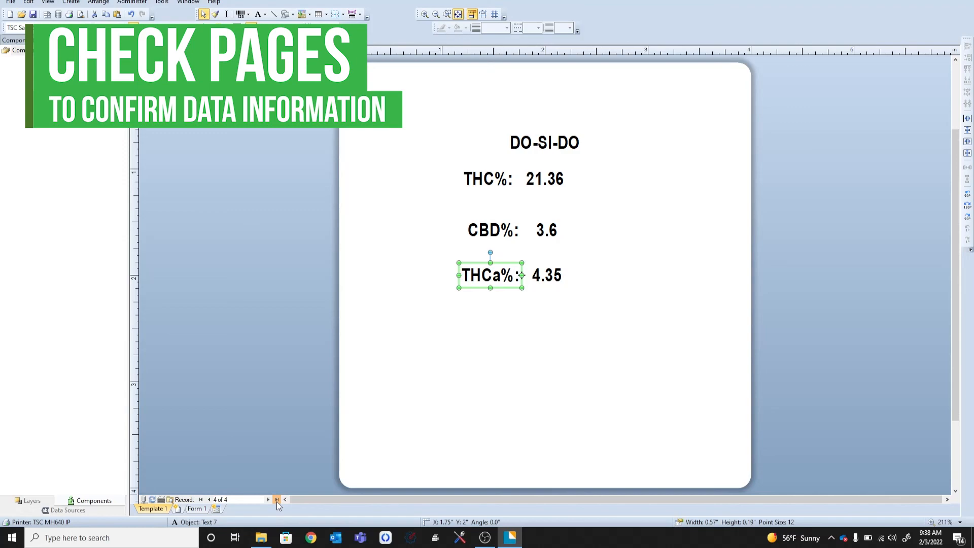
pyautogui.click(210, 500)
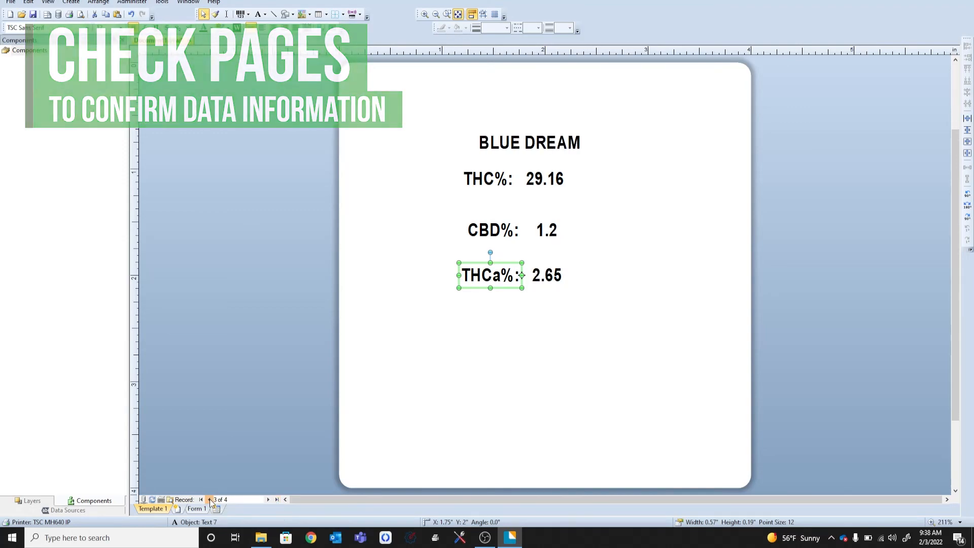